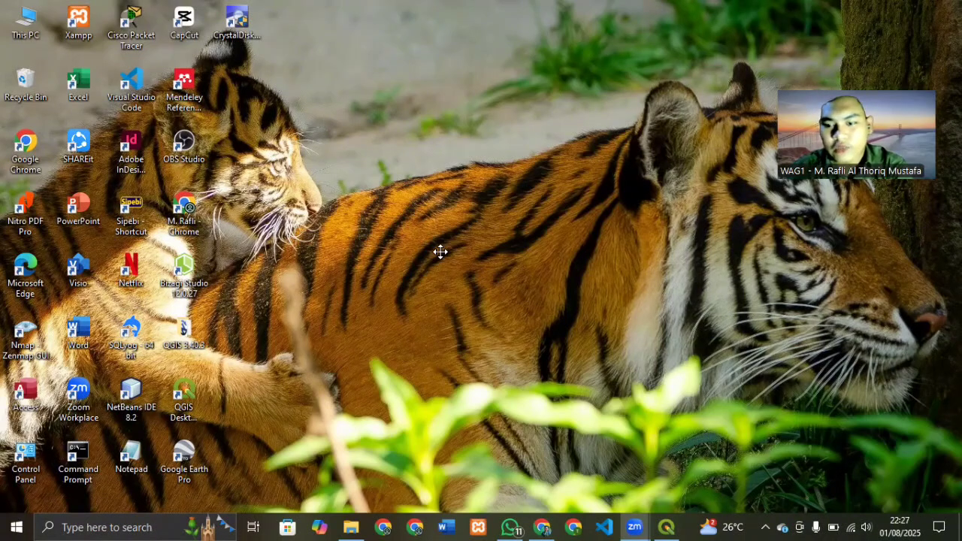
{"action": "right_click", "coordinate": [444, 235]}
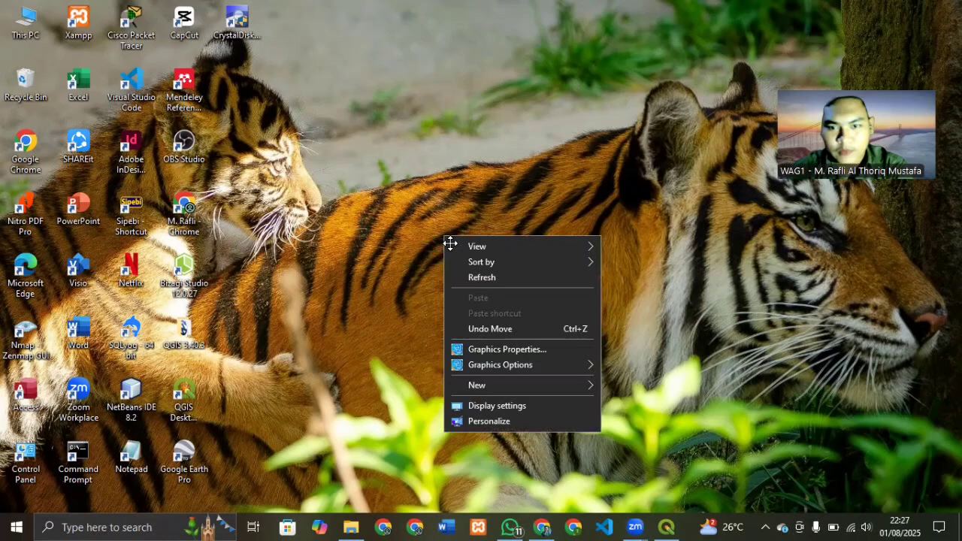
{"action": "left_click", "coordinate": [476, 277]}
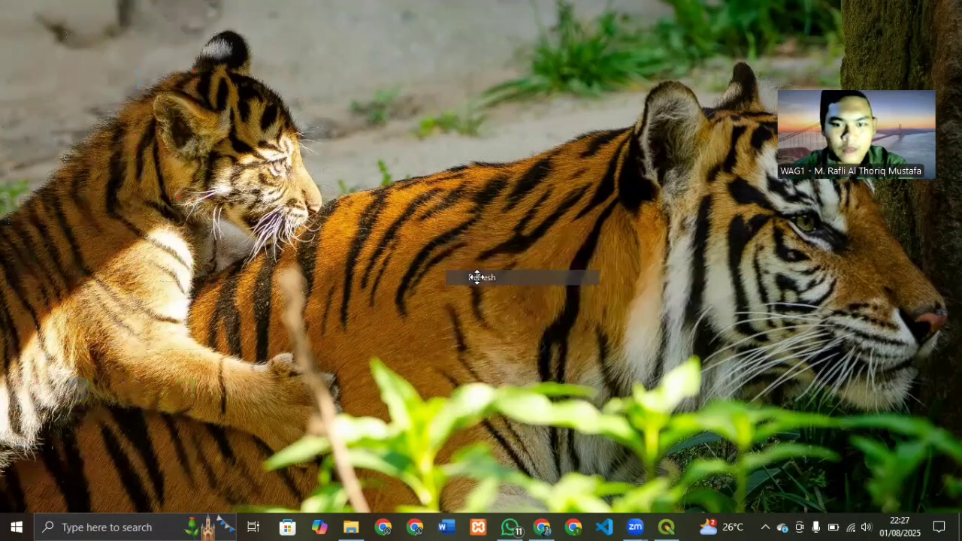
Switch to File Explorer and examine the village boundary folder and the ACEH TAMIANG_KECAMATAN workbook in the UAS_GIS folder.
{"action": "left_click", "coordinate": [346, 526]}
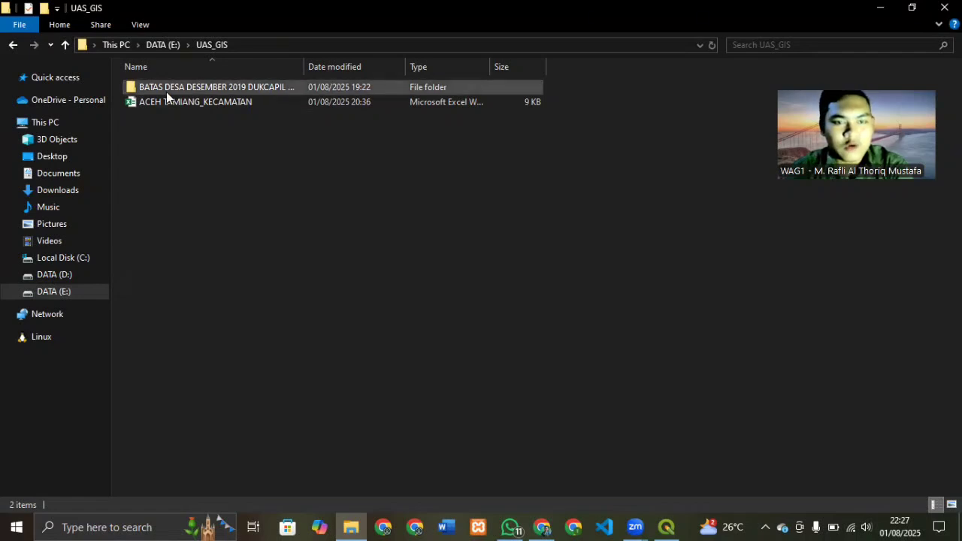
{"action": "mouse_move", "coordinate": [166, 91]}
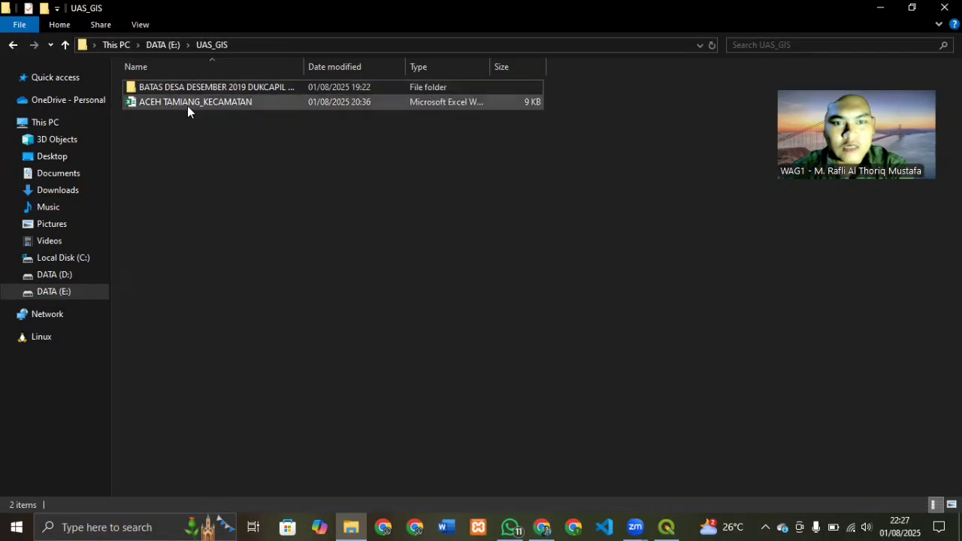
{"action": "left_click", "coordinate": [187, 106]}
{"action": "left_click", "coordinate": [217, 176]}
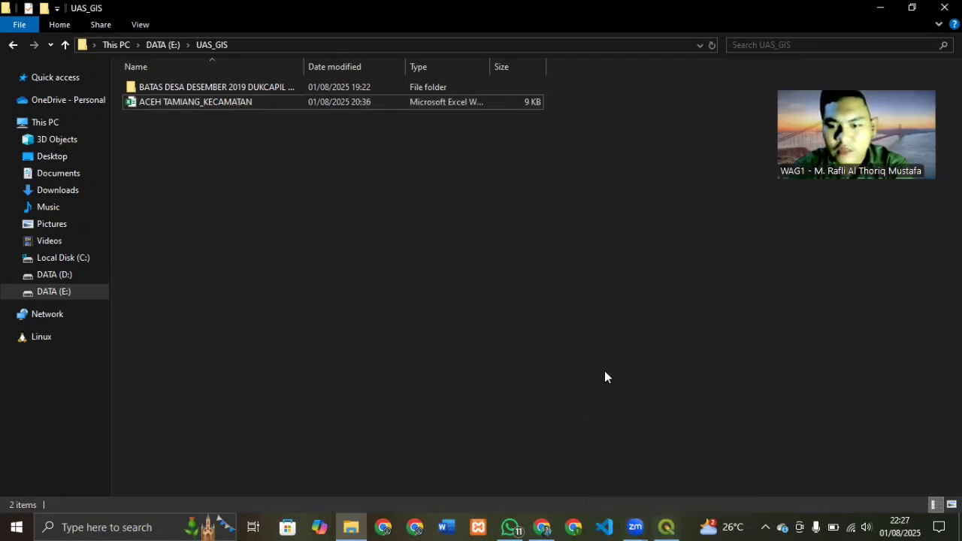
Switch to QGIS and save the untitled project as ACEH TAMIANG in the UAS_GIS folder on drive E:.
{"action": "left_click", "coordinate": [664, 525]}
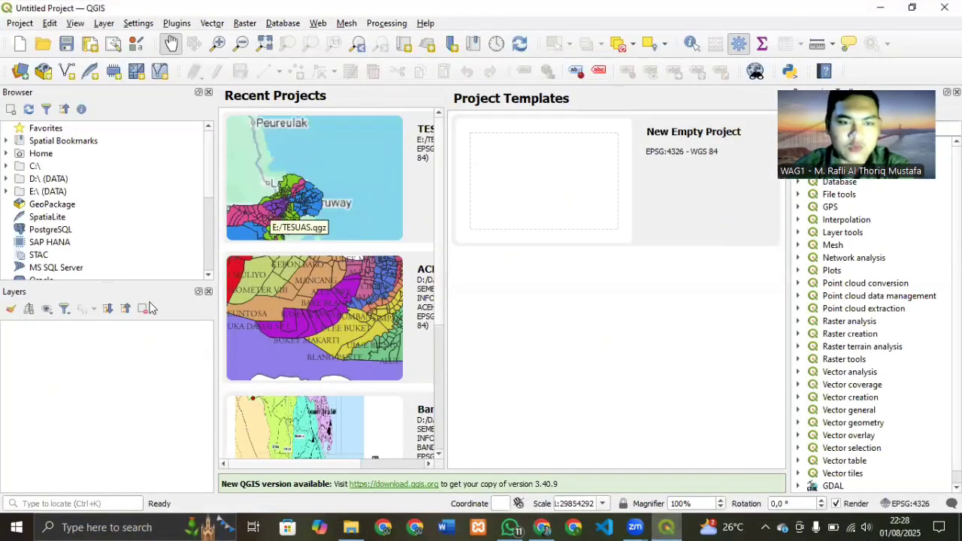
{"action": "left_click", "coordinate": [20, 24]}
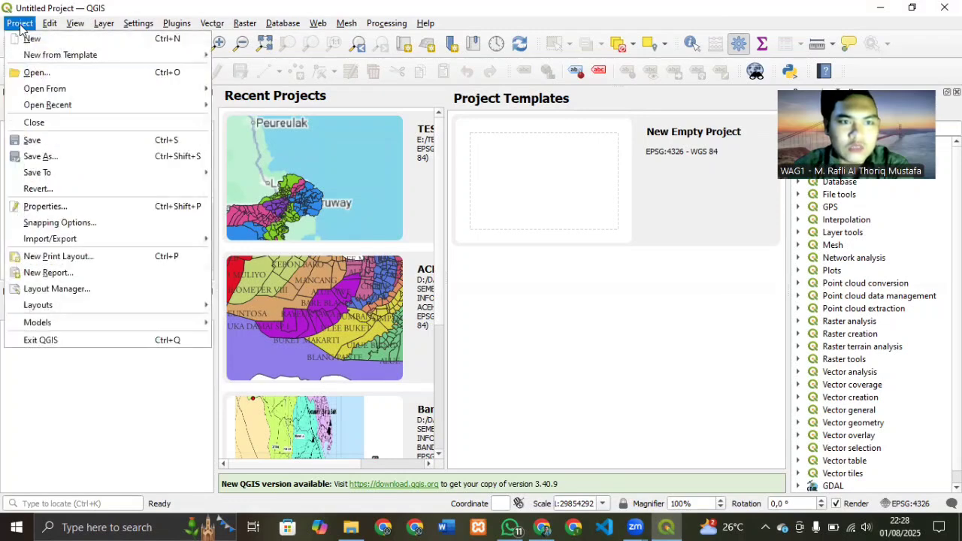
{"action": "left_click", "coordinate": [61, 141]}
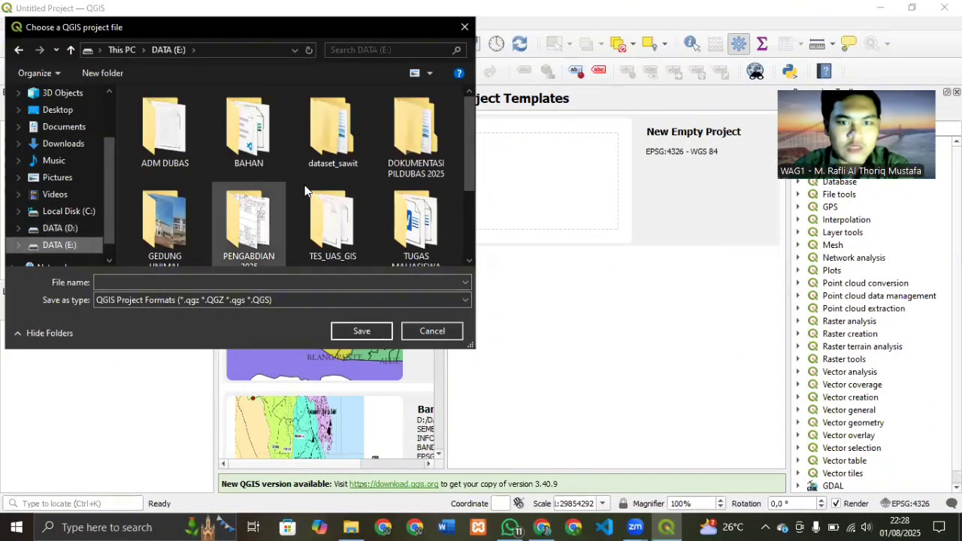
{"action": "scroll", "coordinate": [308, 196], "scroll_direction": "down", "scroll_amount": 2}
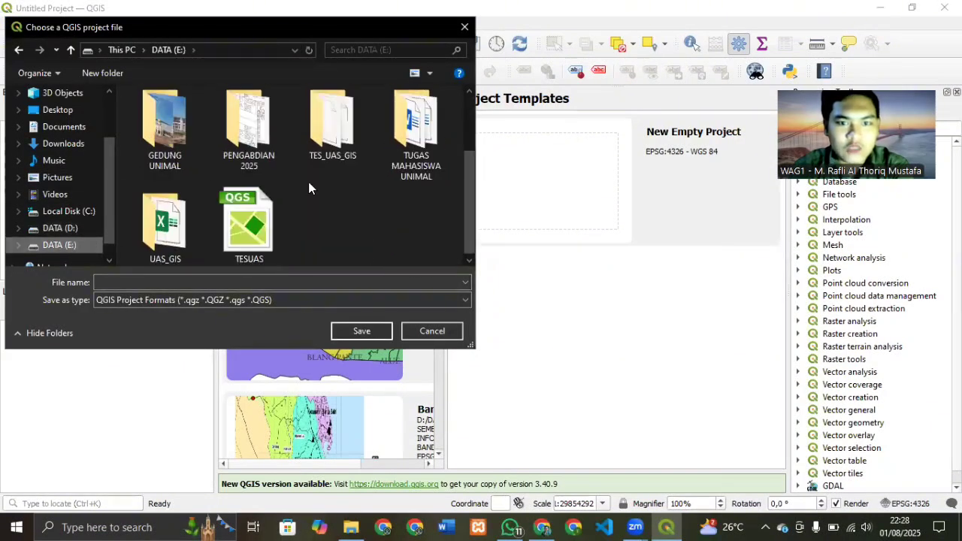
{"action": "left_click", "coordinate": [145, 256]}
{"action": "left_click", "coordinate": [361, 331]}
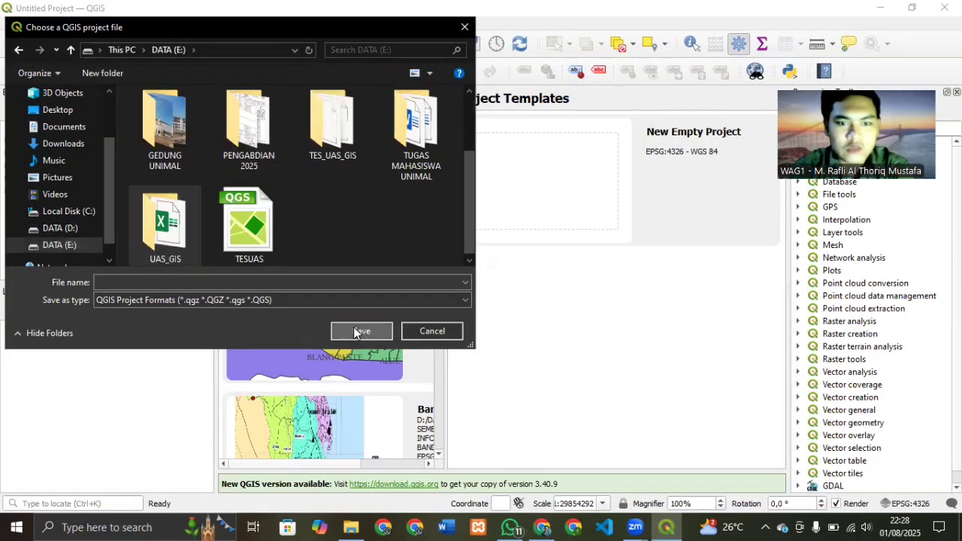
{"action": "left_click", "coordinate": [174, 280]}
{"action": "type", "text": "A"}
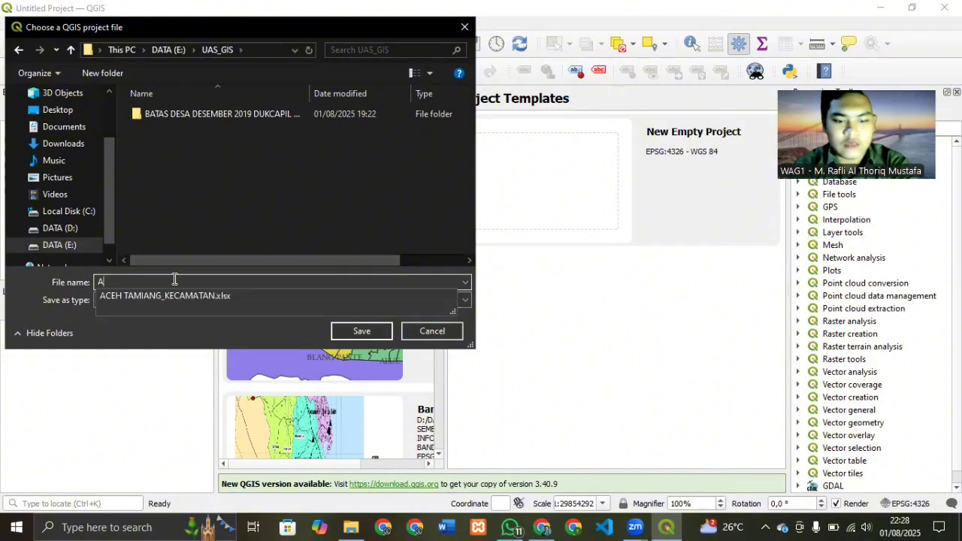
{"action": "type", "text": "CEH TAMIANG"}
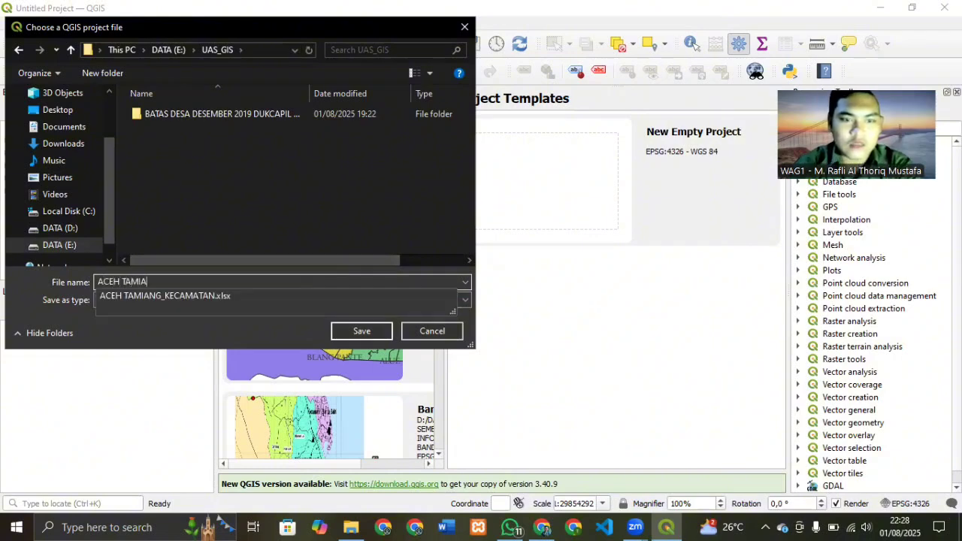
{"action": "left_click", "coordinate": [371, 333]}
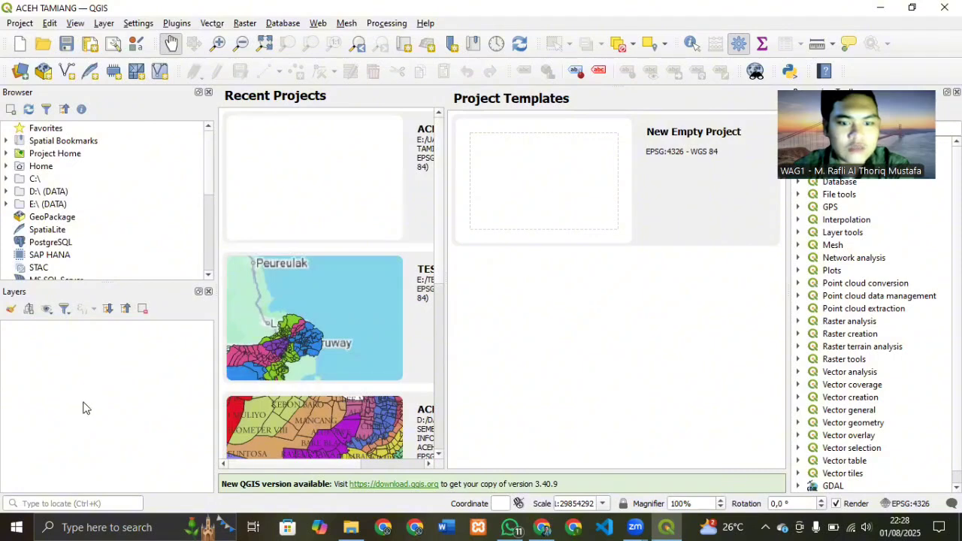
Add the BATAS DESA DESEMBER 2019 DUKCAPIL ACEH folder from UAS_GIS in File Explorer to the QGIS project as a layer.
{"action": "left_click", "coordinate": [353, 526]}
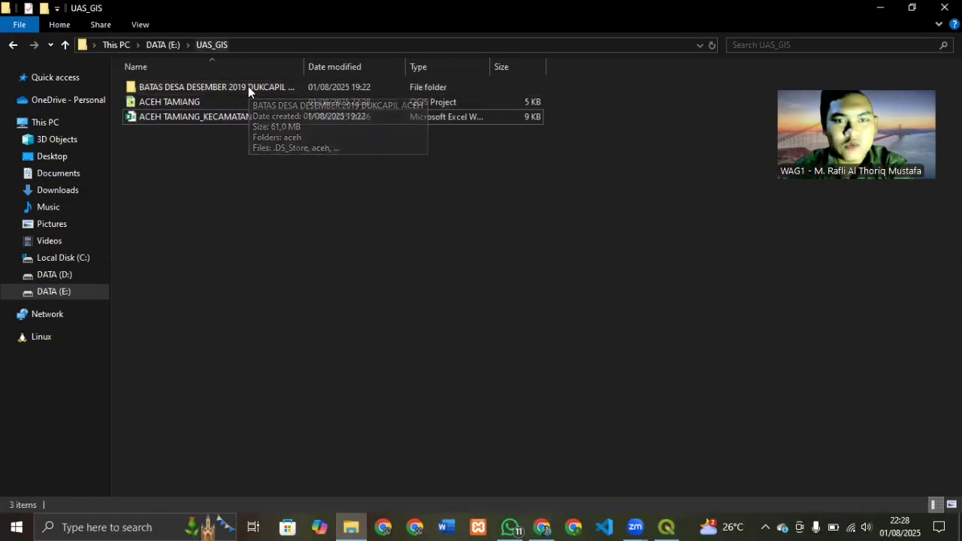
{"action": "left_click", "coordinate": [911, 7]}
{"action": "left_click", "coordinate": [304, 147]}
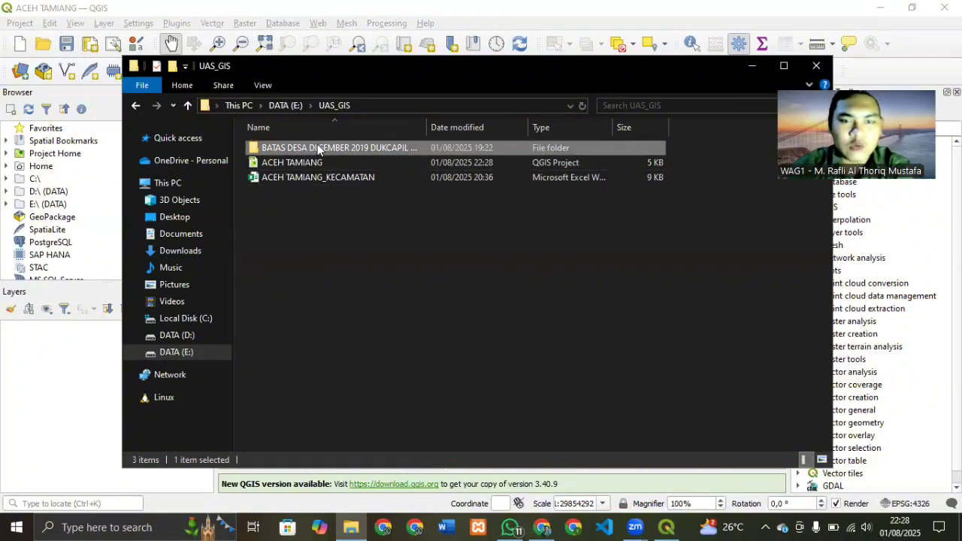
{"action": "left_click_drag", "start_coordinate": [318, 149], "coordinate": [38, 390]}
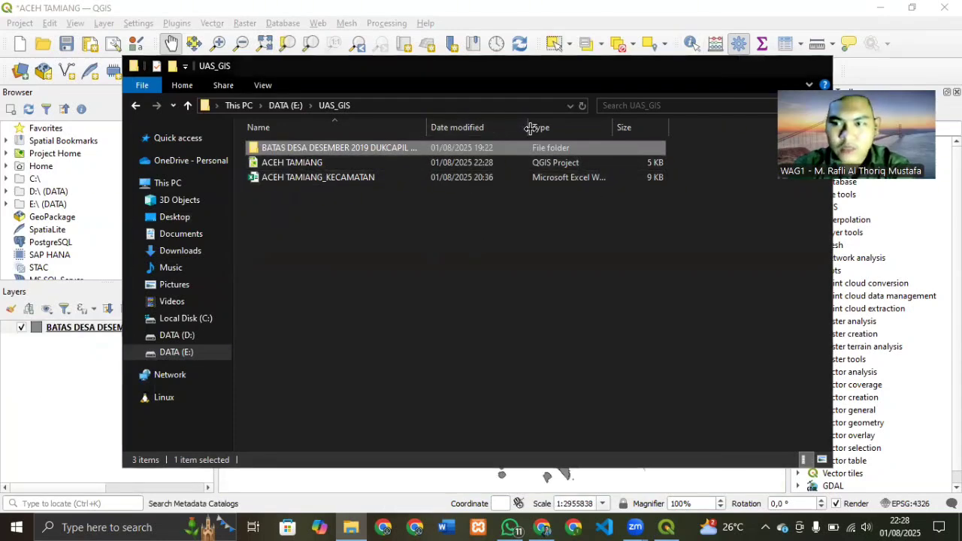
{"action": "left_click", "coordinate": [751, 66]}
{"action": "left_click", "coordinate": [109, 465]}
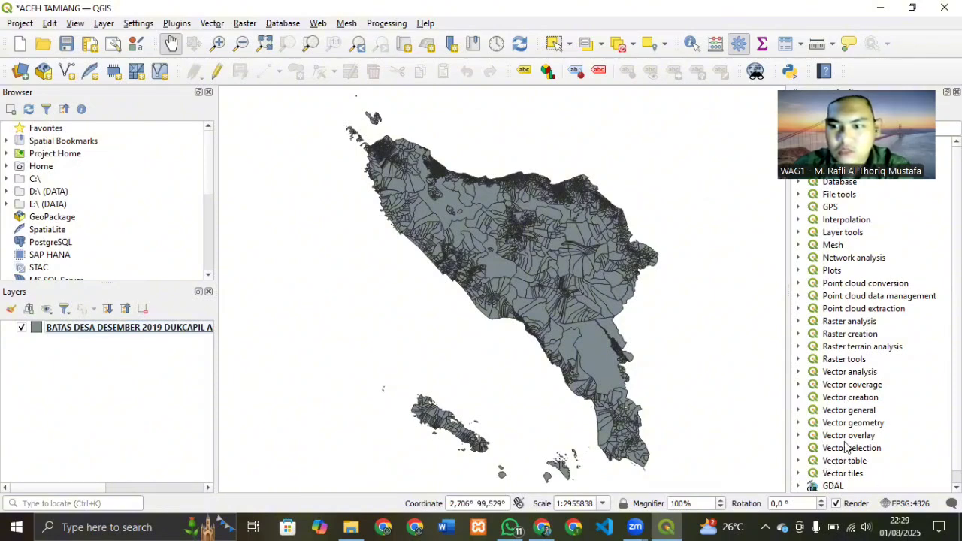
Run Extract by attribute on the village boundary layer with KAB_KOTA = ACEH TAMIANG, outputting a temporary layer.
{"action": "left_click", "coordinate": [797, 449]}
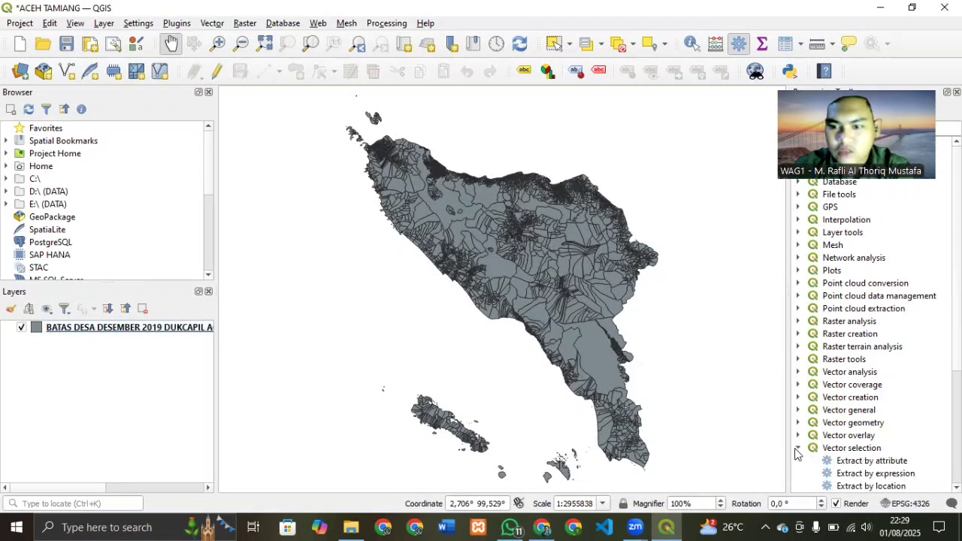
{"action": "double_click", "coordinate": [856, 462]}
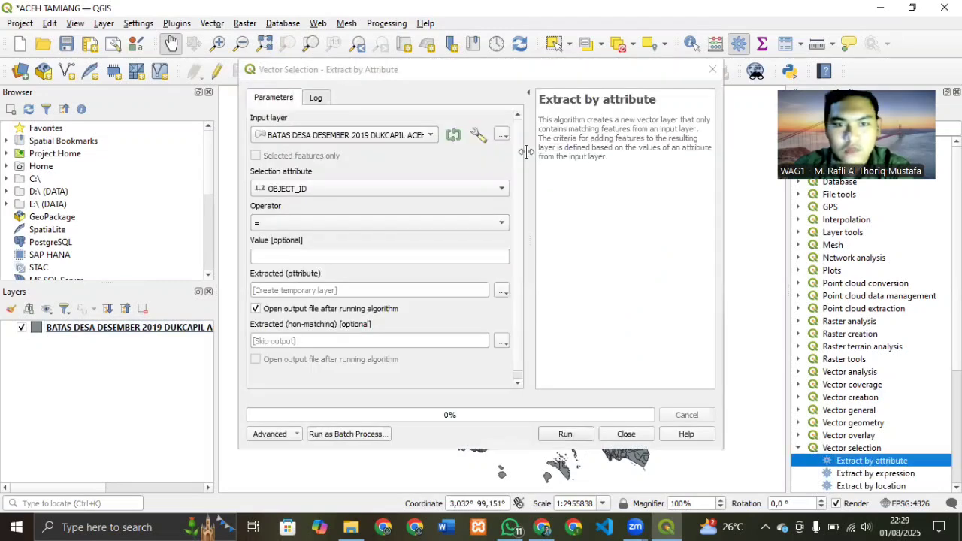
{"action": "left_click", "coordinate": [341, 189]}
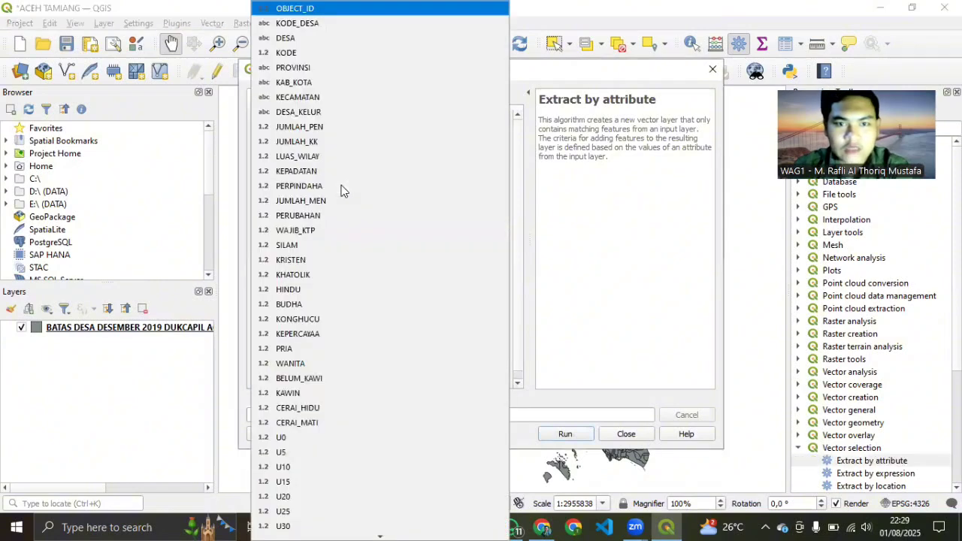
{"action": "left_click", "coordinate": [304, 83]}
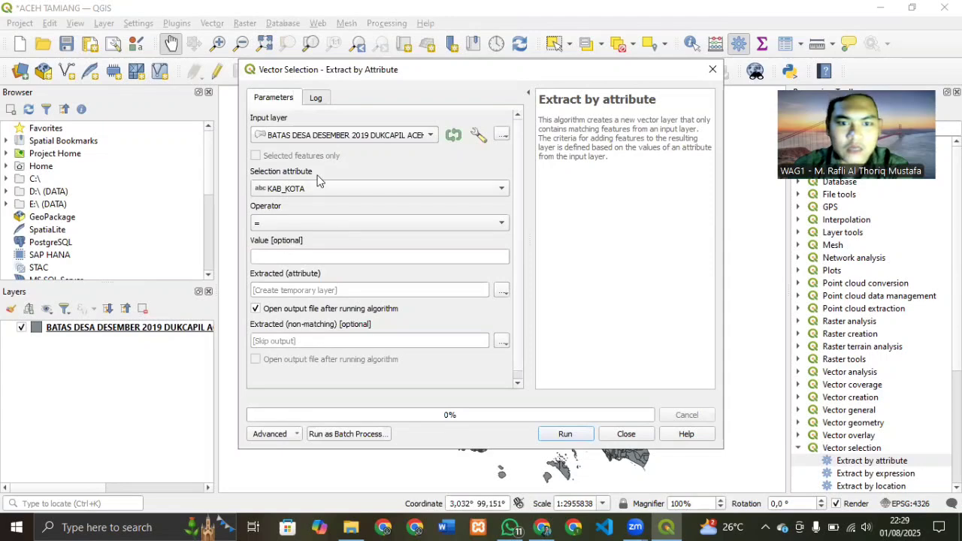
{"action": "left_click", "coordinate": [273, 257]}
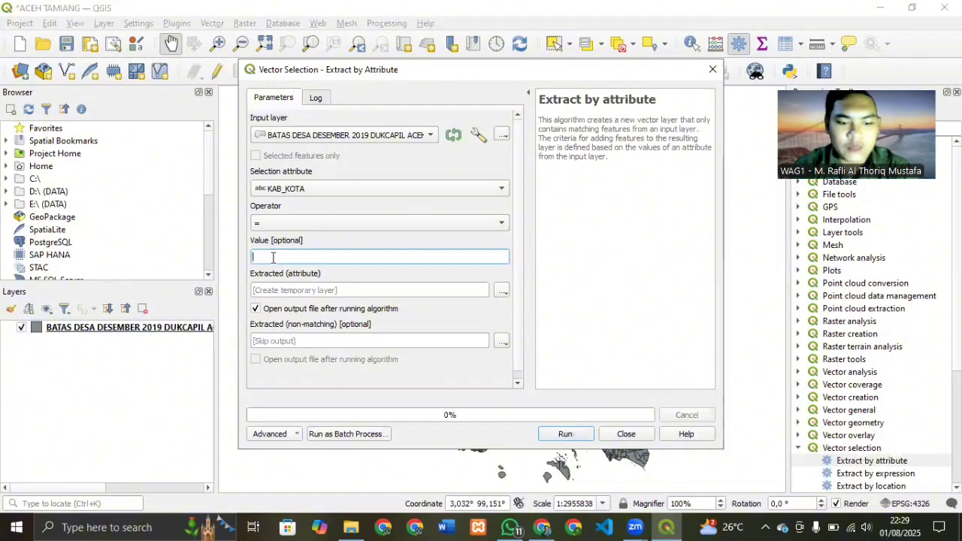
{"action": "type", "text": "ACEH TAMIANG"}
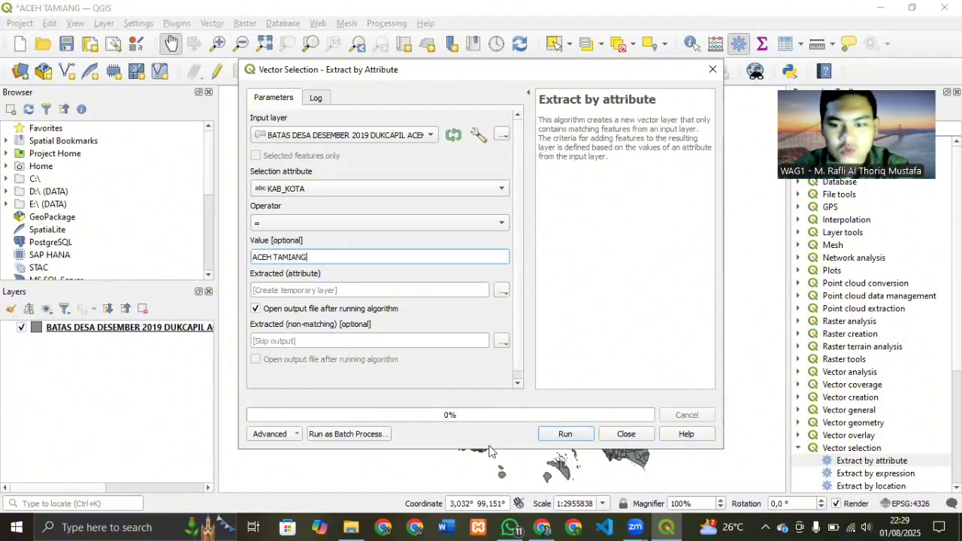
{"action": "left_click", "coordinate": [564, 434]}
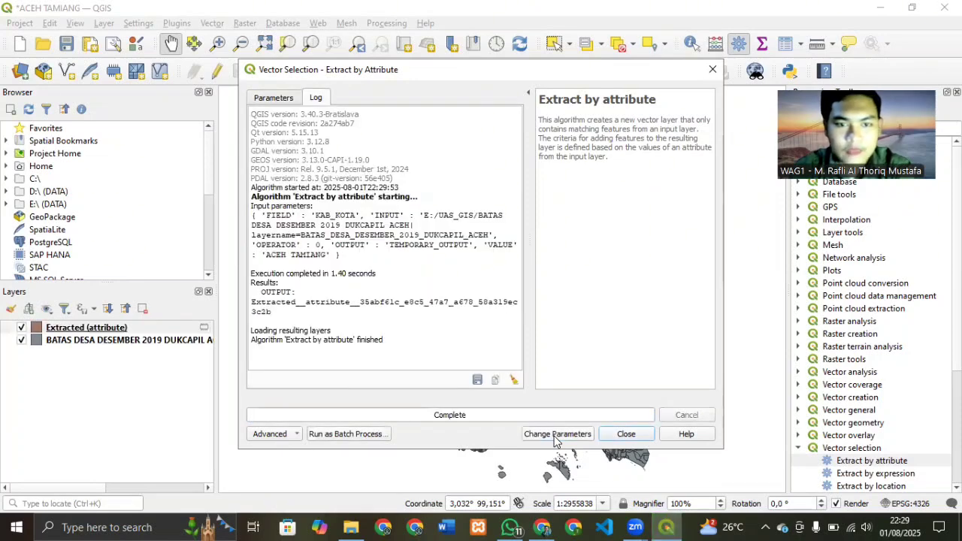
{"action": "left_click", "coordinate": [645, 439]}
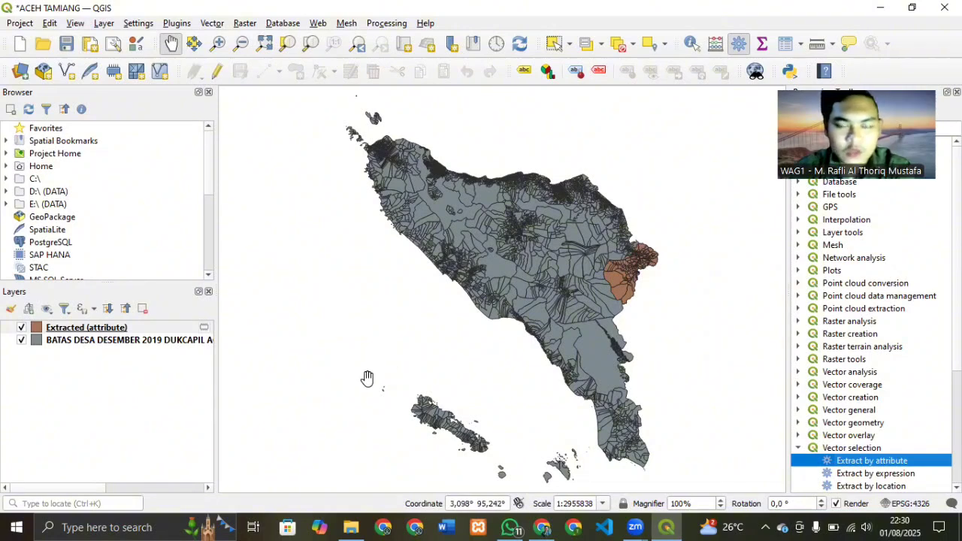
Remove the original BATAS DESA DESEMBER 2019 DUKCAPIL ACEH layer from the project.
{"action": "left_click", "coordinate": [109, 340]}
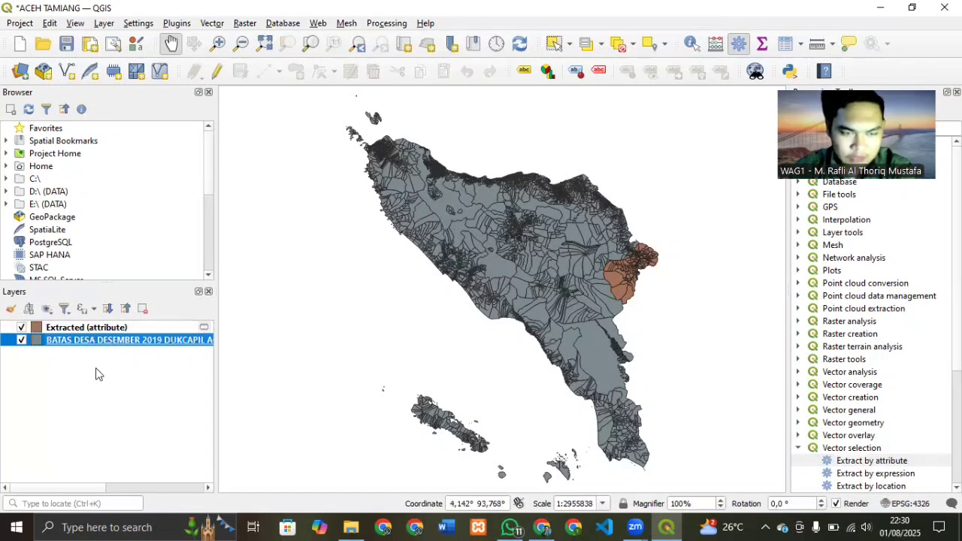
{"action": "right_click", "coordinate": [66, 340]}
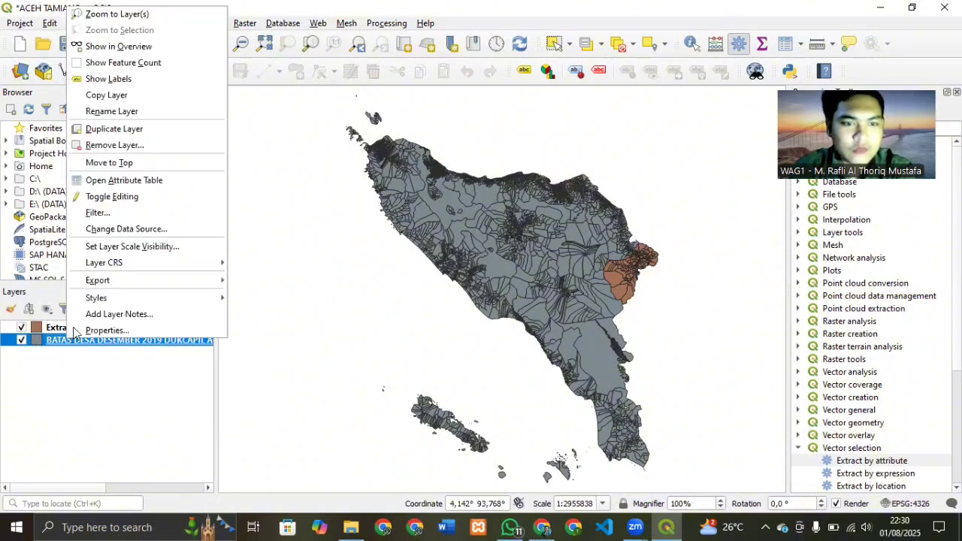
{"action": "left_click", "coordinate": [124, 148]}
{"action": "left_click", "coordinate": [455, 280]}
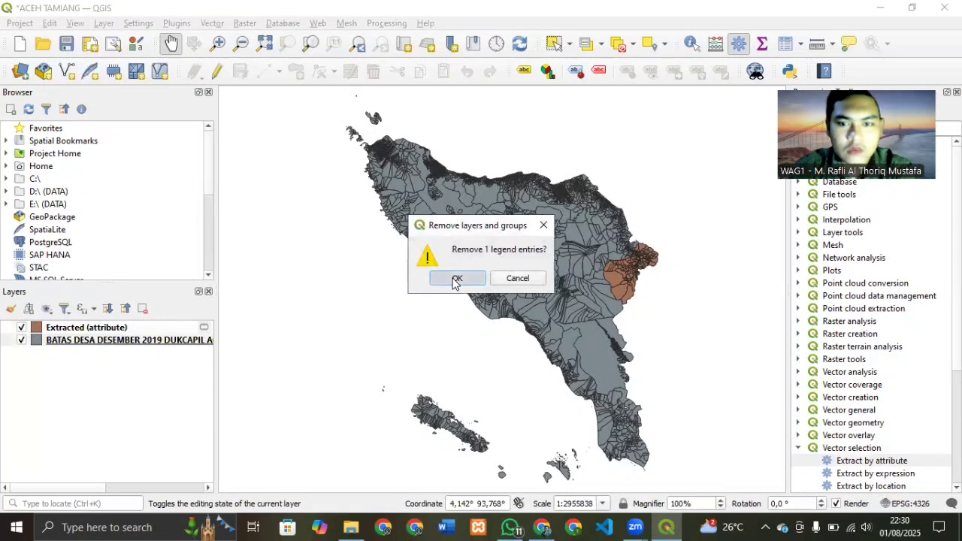
Start exporting the Extracted (attribute) layer as an ESRI Shapefile and choose the UAS_GIS folder on drive E: as the output location.
{"action": "left_click", "coordinate": [103, 333]}
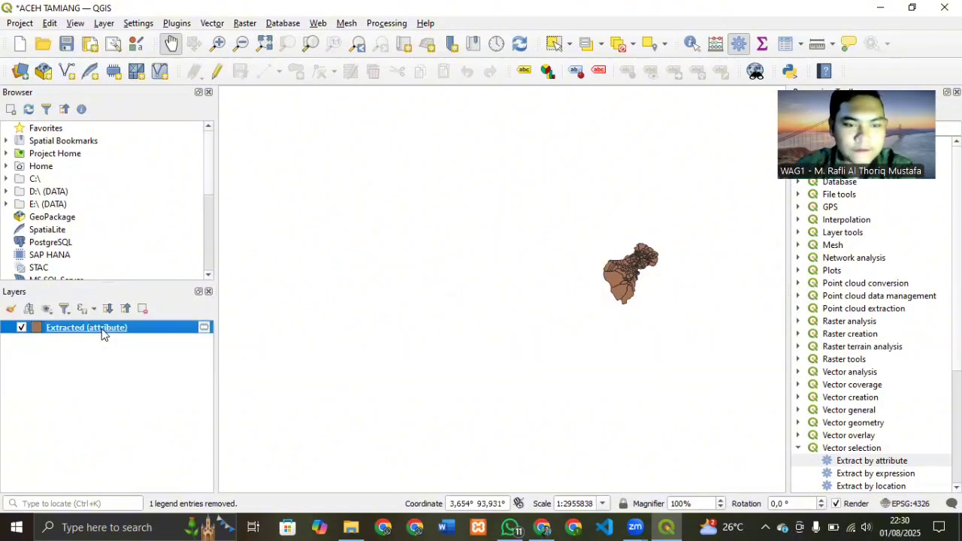
{"action": "right_click", "coordinate": [103, 333]}
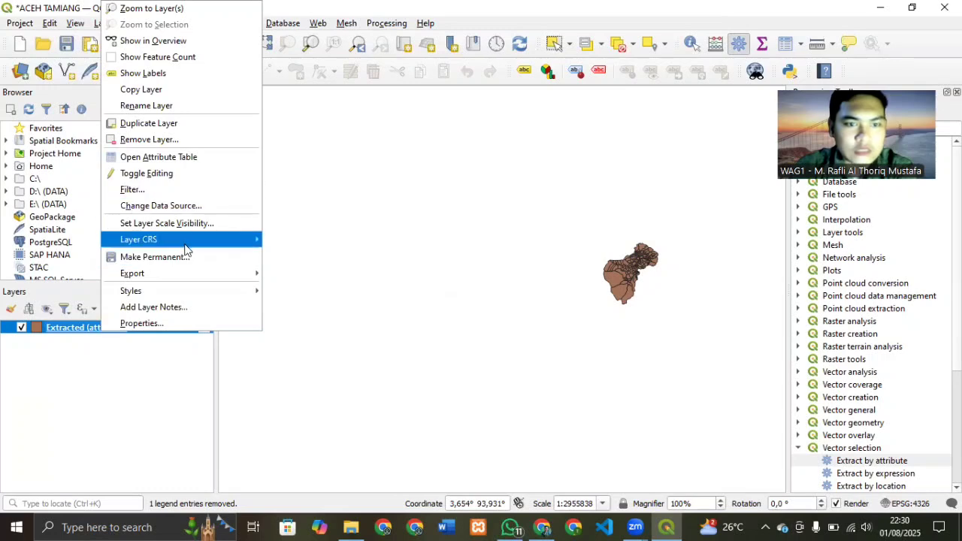
{"action": "mouse_move", "coordinate": [200, 274]}
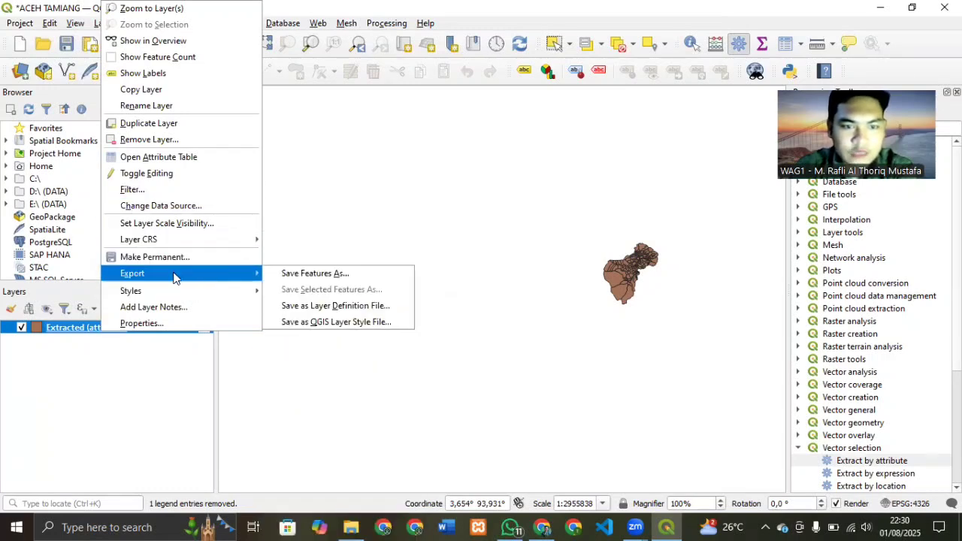
{"action": "left_click", "coordinate": [293, 275]}
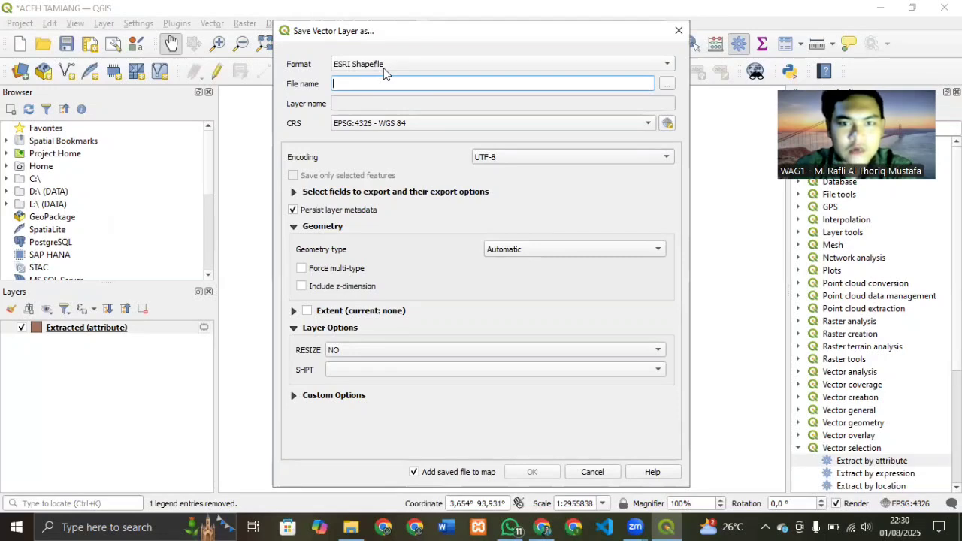
{"action": "left_click_drag", "start_coordinate": [367, 32], "coordinate": [322, 42]}
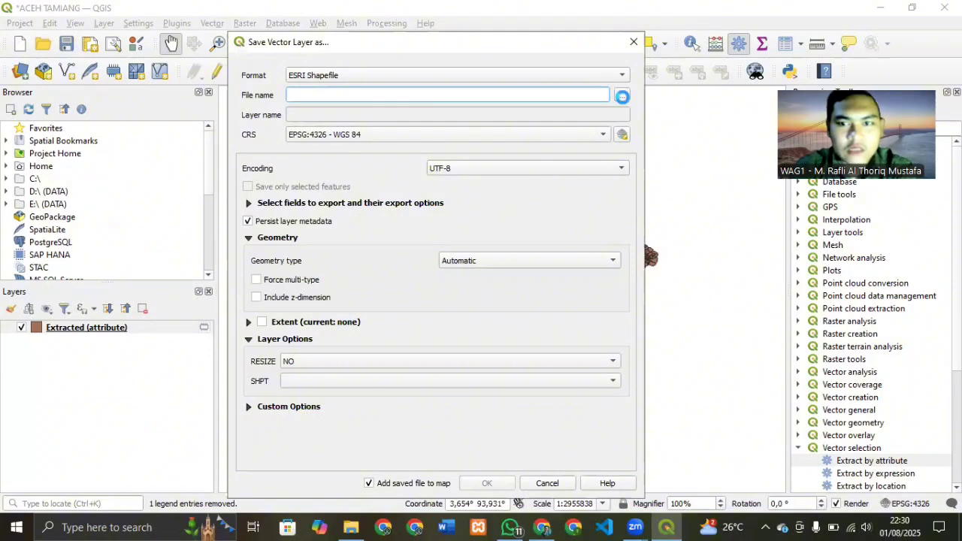
{"action": "left_click", "coordinate": [621, 95]}
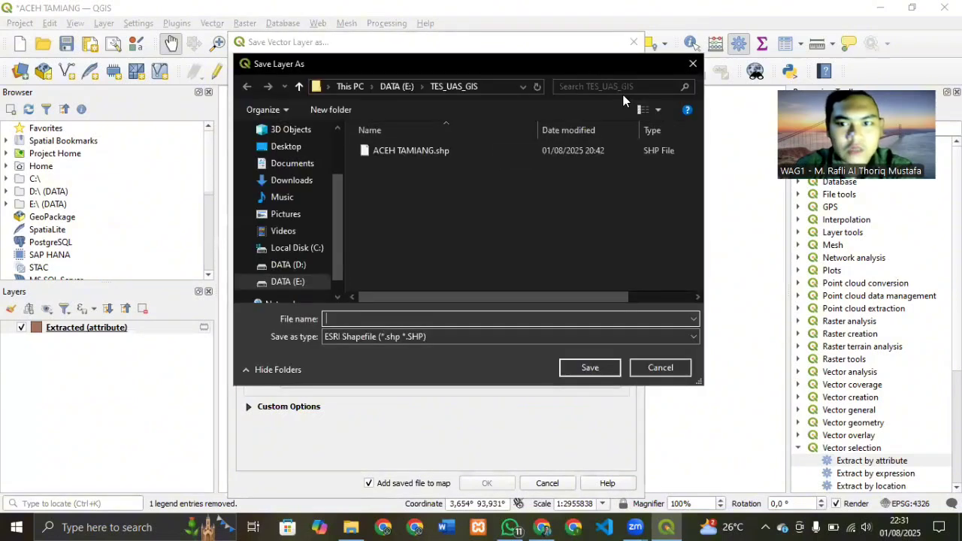
{"action": "left_click", "coordinate": [297, 284]}
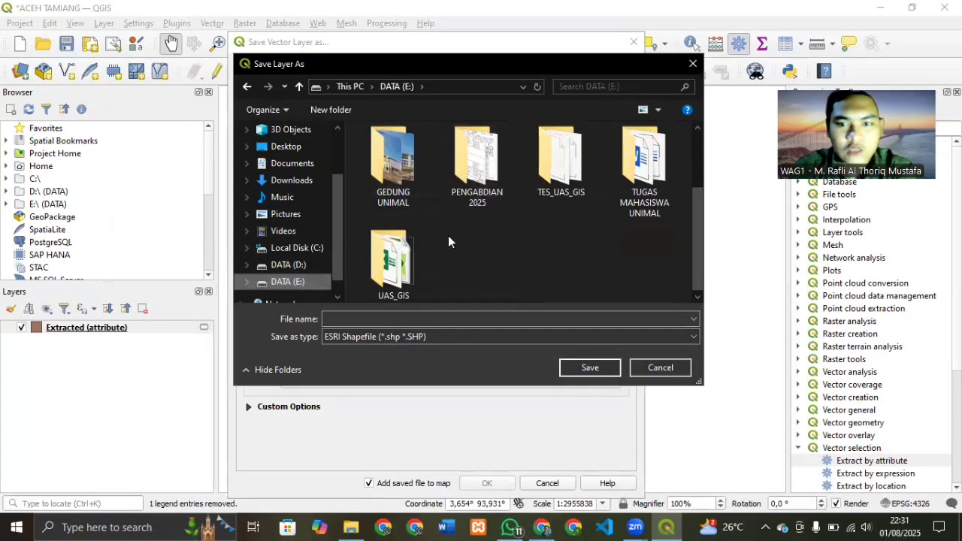
{"action": "left_click", "coordinate": [392, 274]}
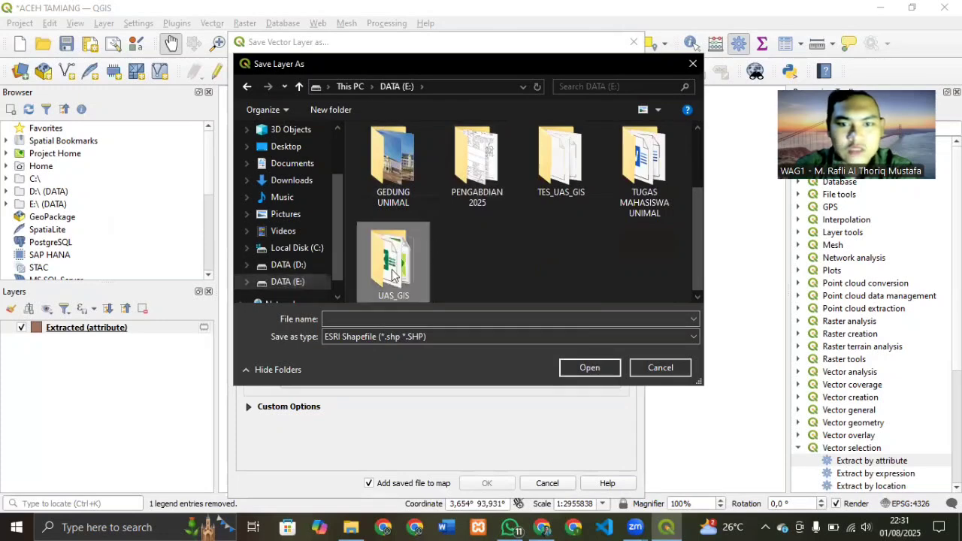
{"action": "double_click", "coordinate": [392, 275]}
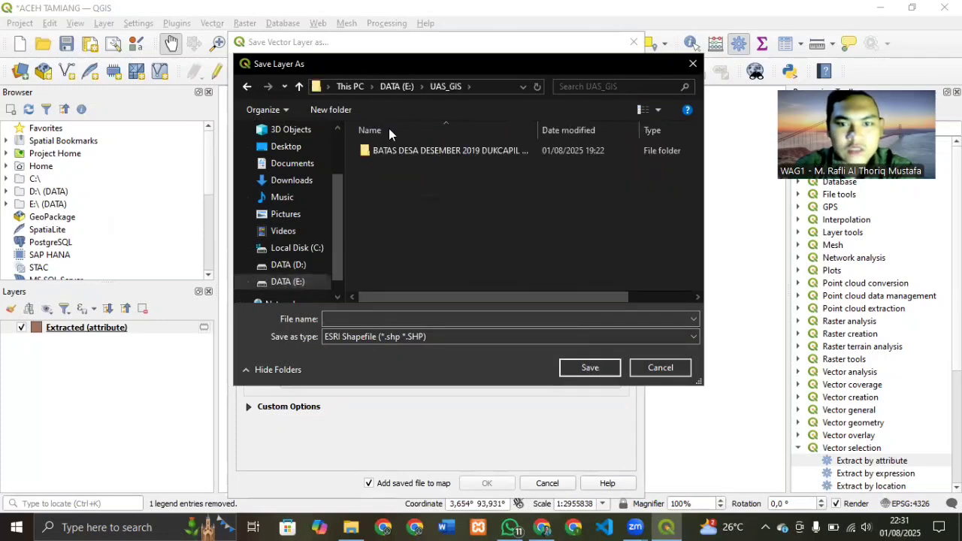
Name the output shapefile ACEH TAMIANG and complete the export, adding the saved file to the map.
{"action": "left_click", "coordinate": [374, 319]}
{"action": "type", "text": "ACEH"}
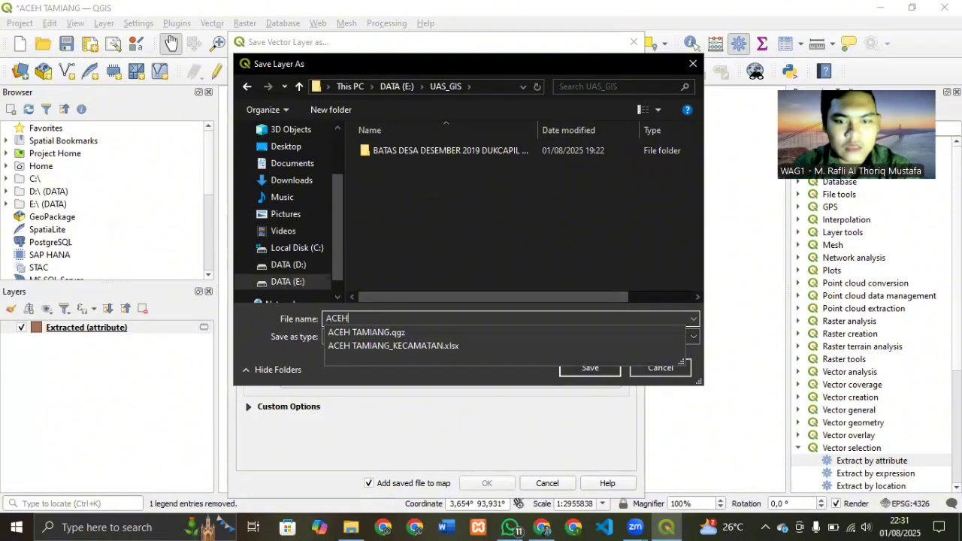
{"action": "type", "text": " TAMIANG"}
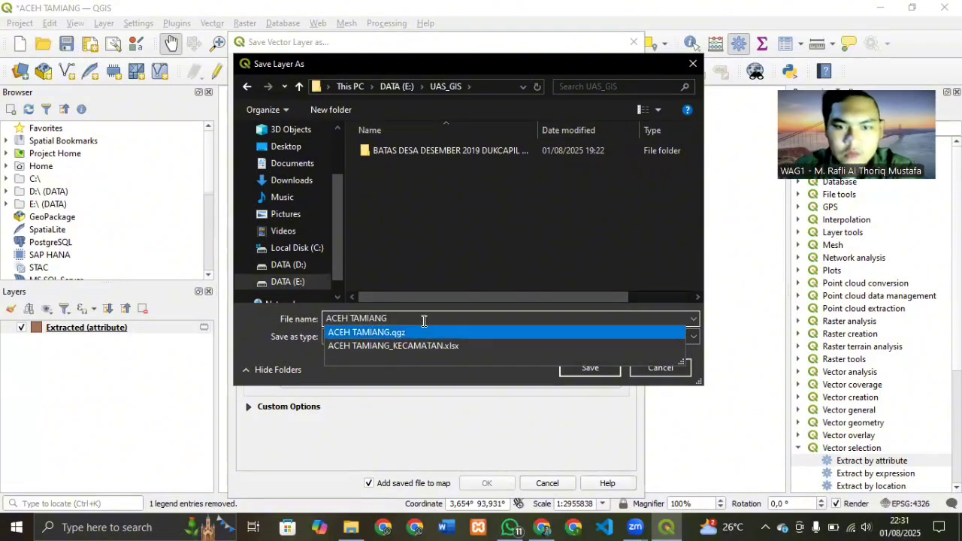
{"action": "left_click", "coordinate": [595, 374]}
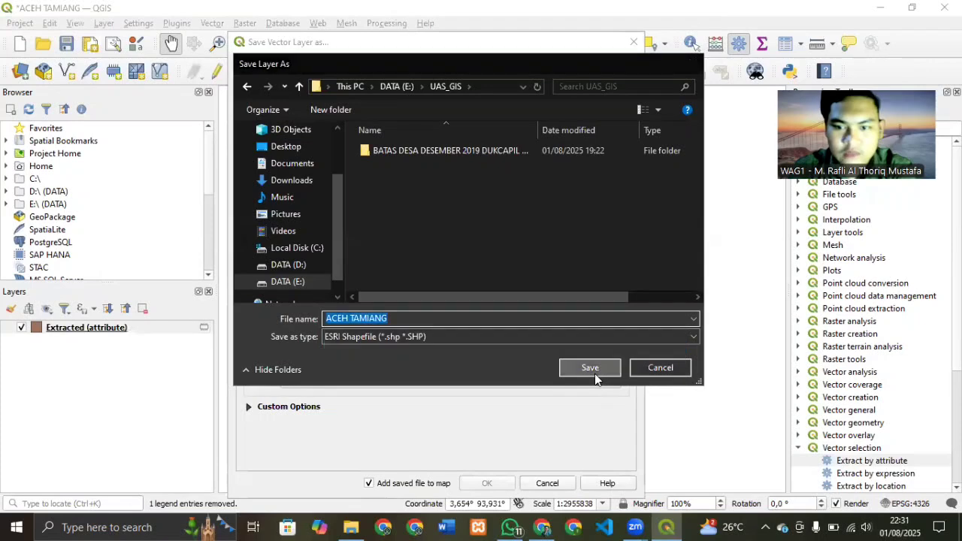
{"action": "left_click", "coordinate": [595, 373]}
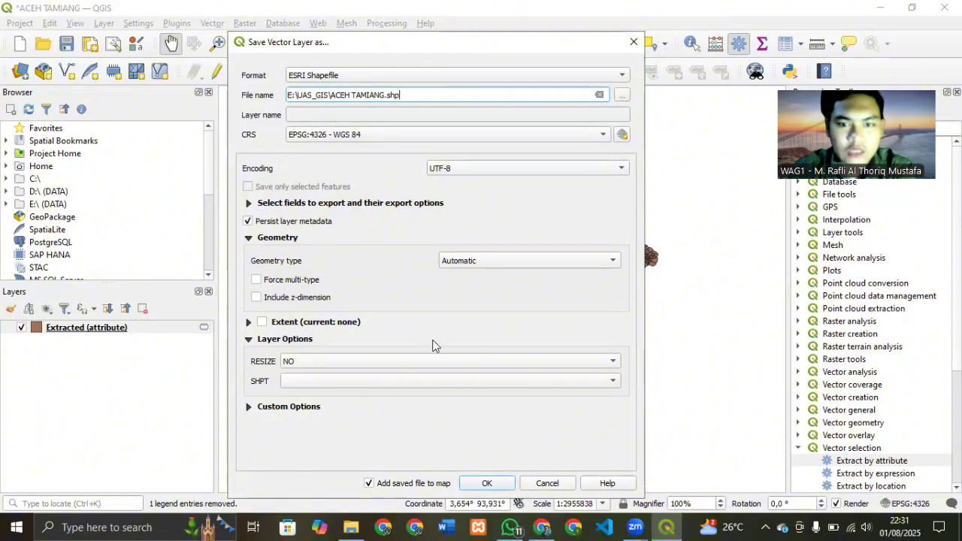
{"action": "left_click", "coordinate": [506, 484]}
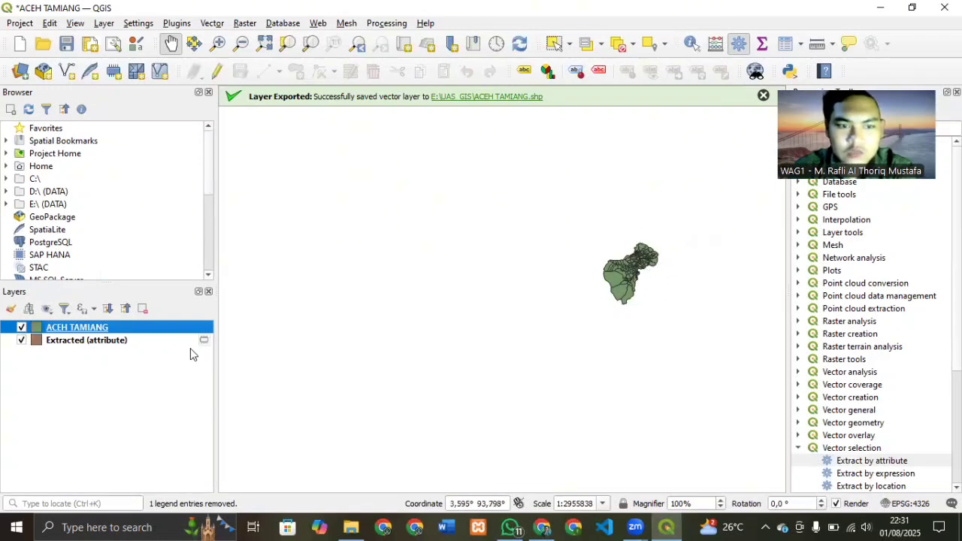
Remove the temporary Extracted (attribute) layer from the project.
{"action": "left_click", "coordinate": [90, 345]}
{"action": "right_click", "coordinate": [90, 343]}
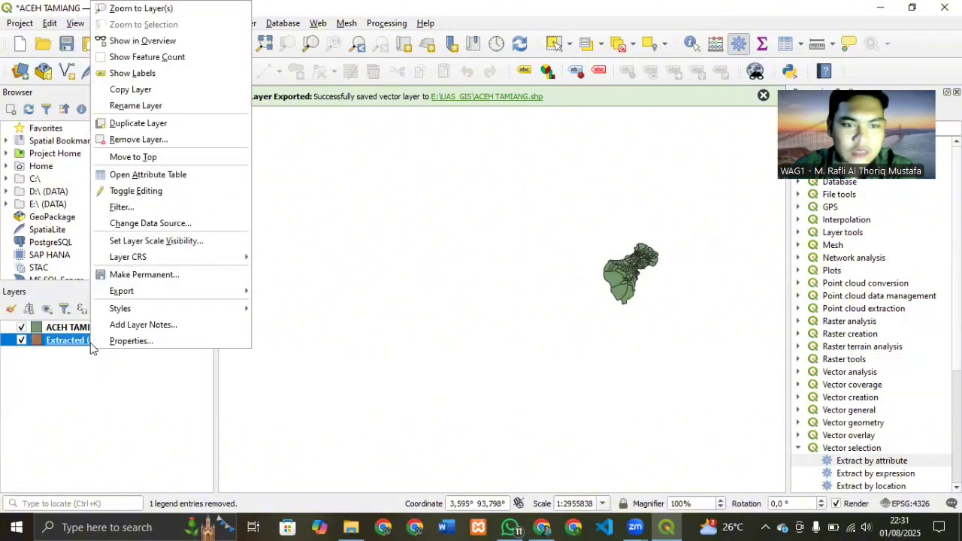
{"action": "left_click", "coordinate": [160, 141]}
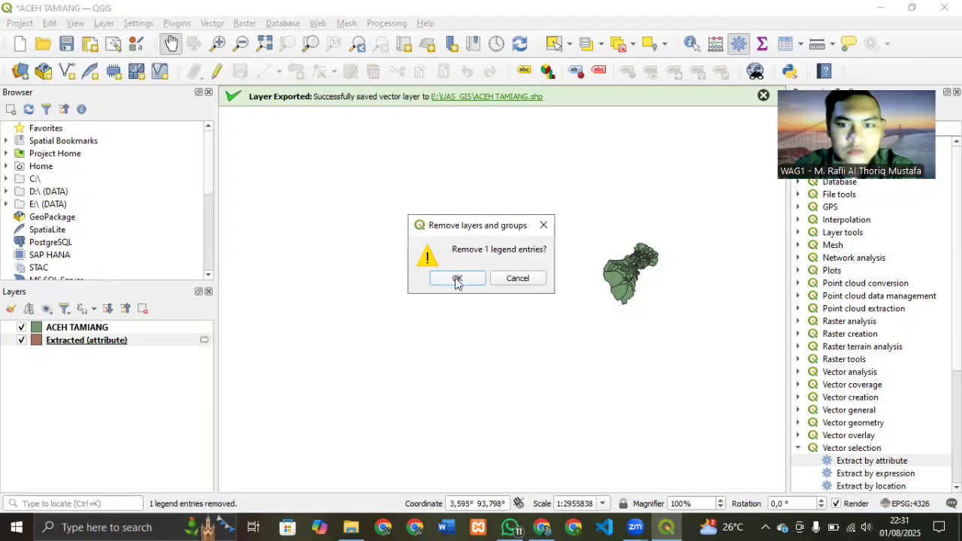
{"action": "left_click", "coordinate": [457, 280]}
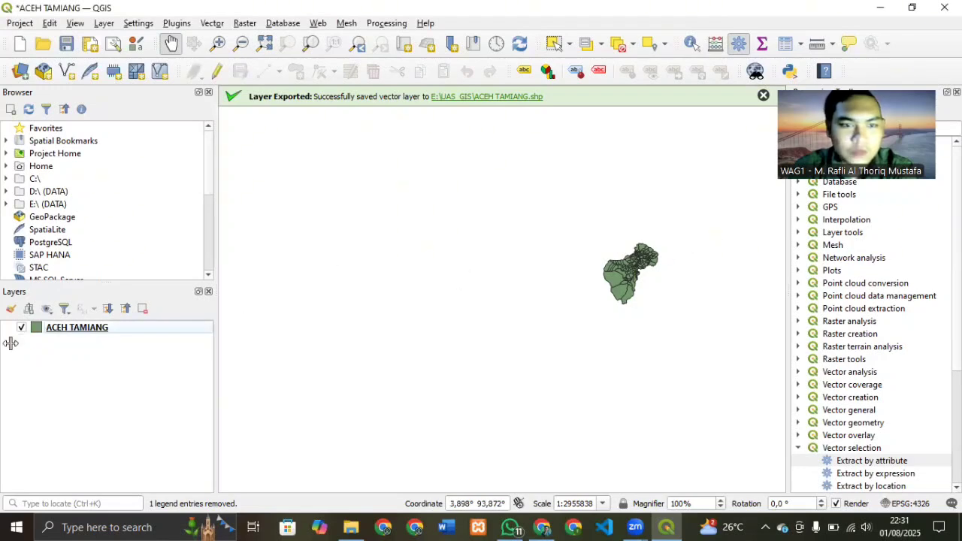
Add the Google Maps XYZ tiles to the project as a basemap and place that layer beneath ACEH TAMIANG.
{"action": "scroll", "coordinate": [93, 219], "scroll_direction": "down", "scroll_amount": 2}
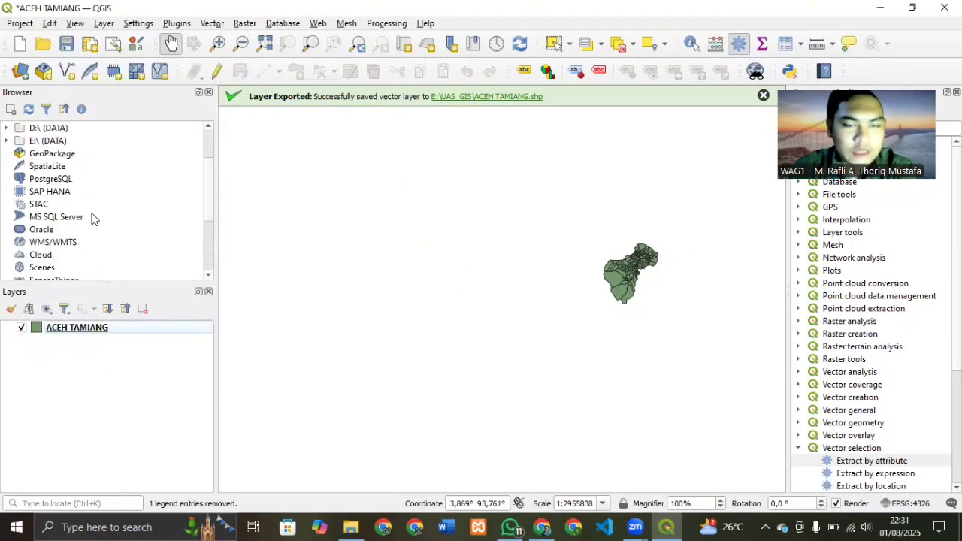
{"action": "scroll", "coordinate": [94, 219], "scroll_direction": "down", "scroll_amount": 3}
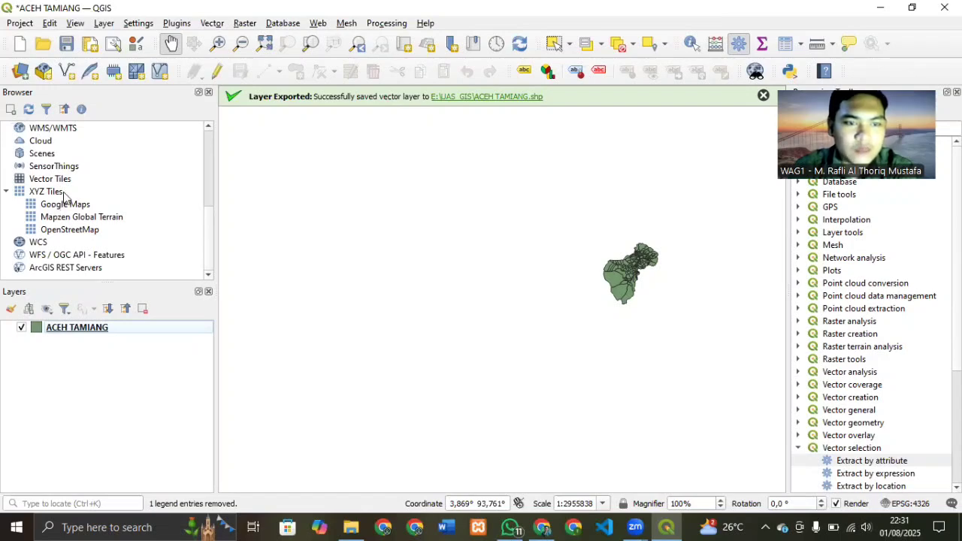
{"action": "left_click", "coordinate": [40, 194]}
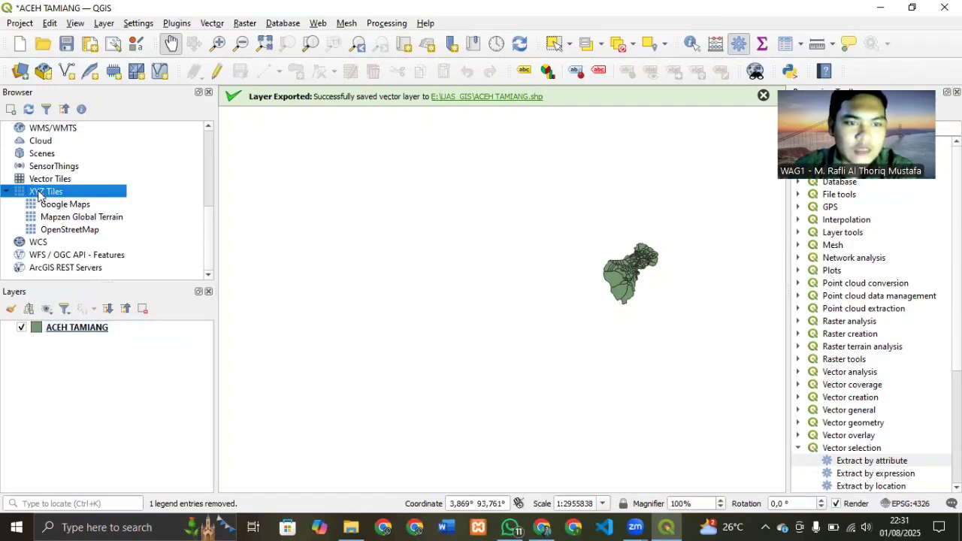
{"action": "right_click", "coordinate": [39, 195]}
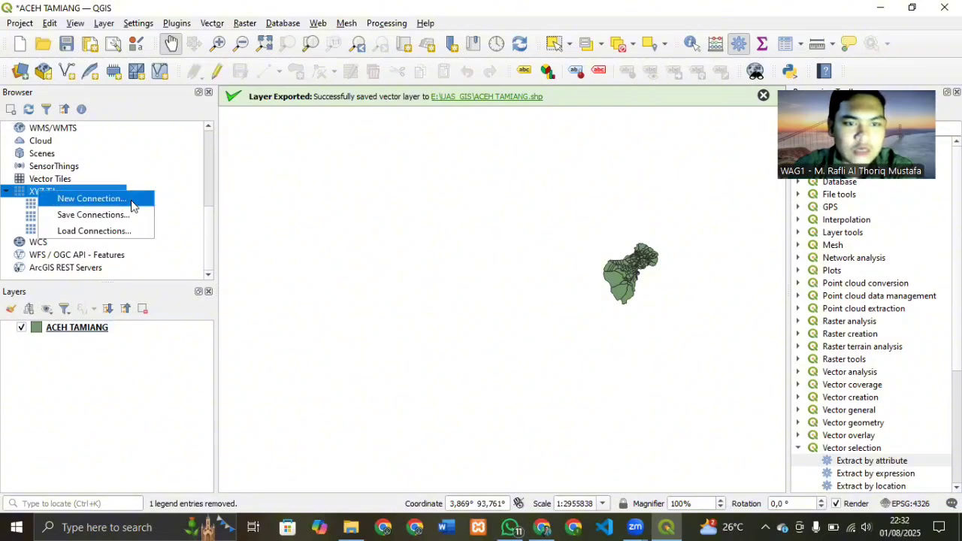
{"action": "double_click", "coordinate": [181, 193]}
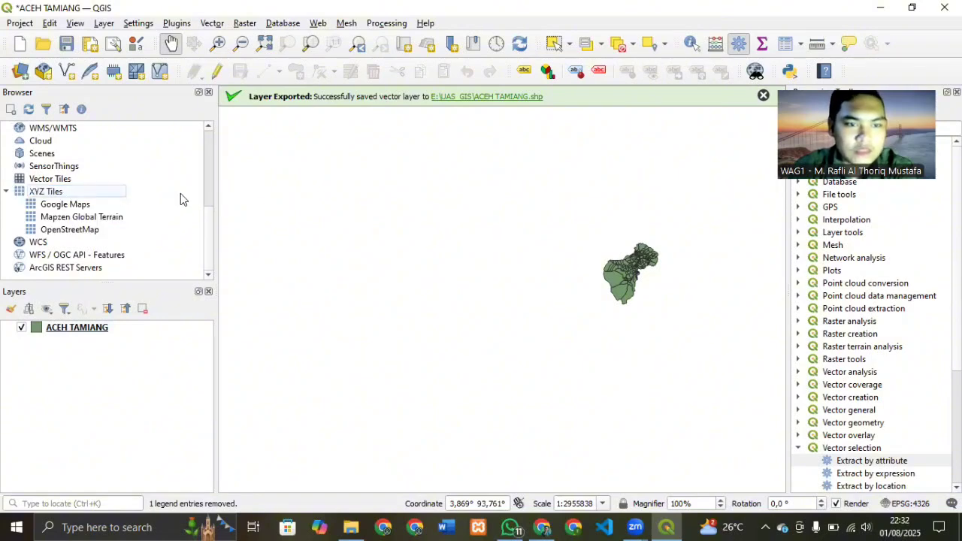
{"action": "left_click", "coordinate": [66, 208]}
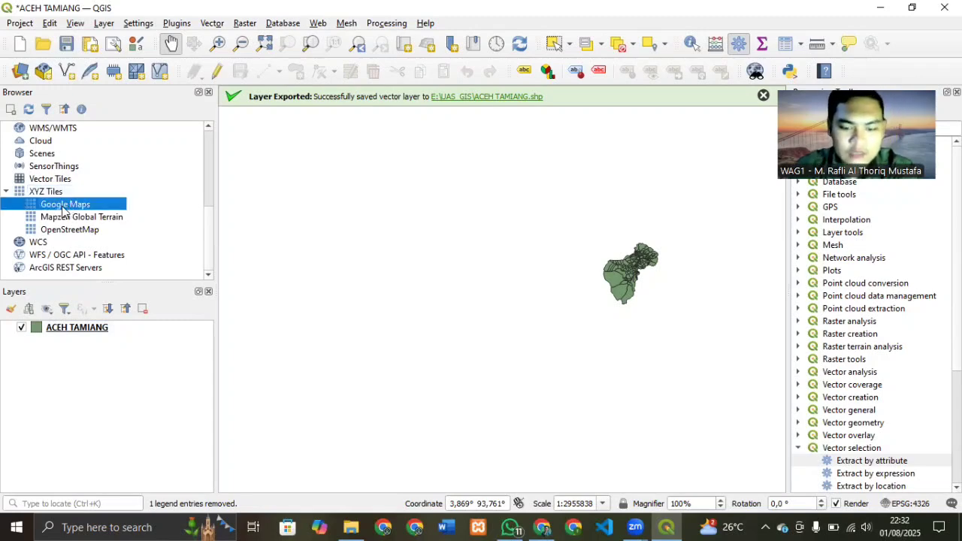
{"action": "left_click_drag", "start_coordinate": [63, 210], "coordinate": [62, 347]}
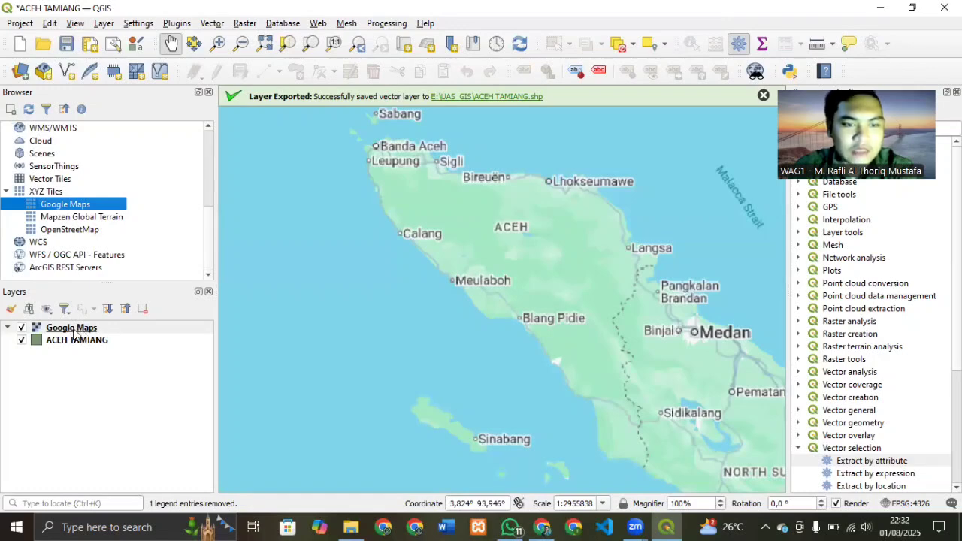
{"action": "left_click_drag", "start_coordinate": [55, 333], "coordinate": [52, 360]}
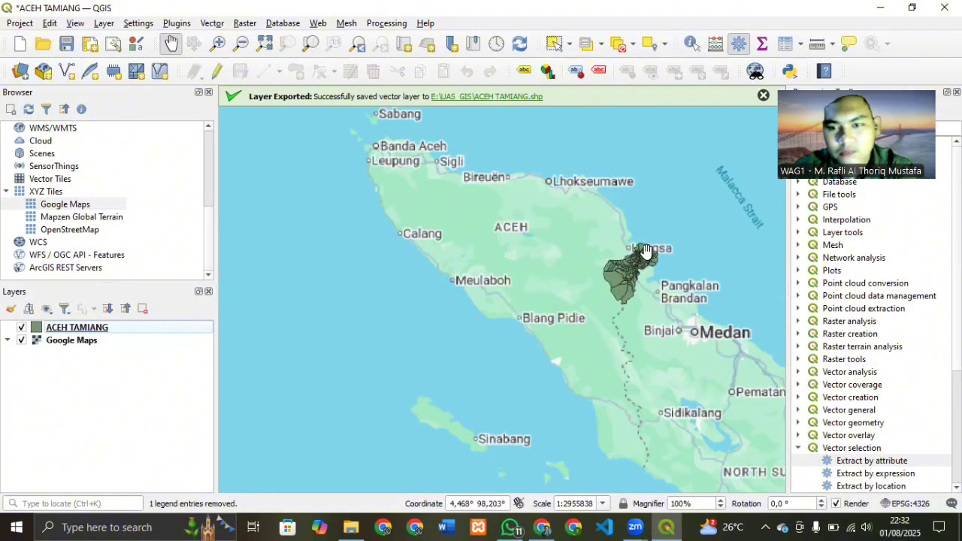
{"action": "left_click_drag", "start_coordinate": [708, 241], "coordinate": [627, 265]}
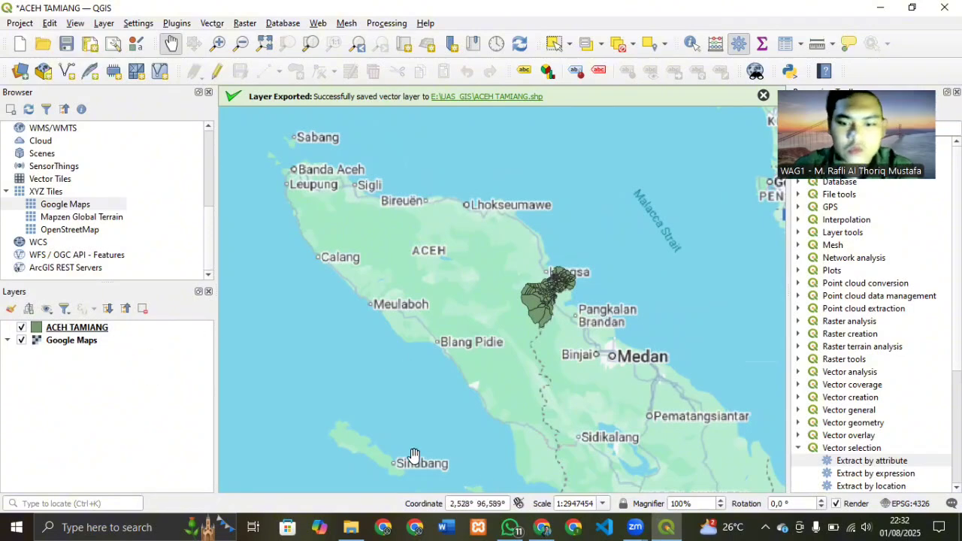
{"action": "mouse_move", "coordinate": [548, 525]}
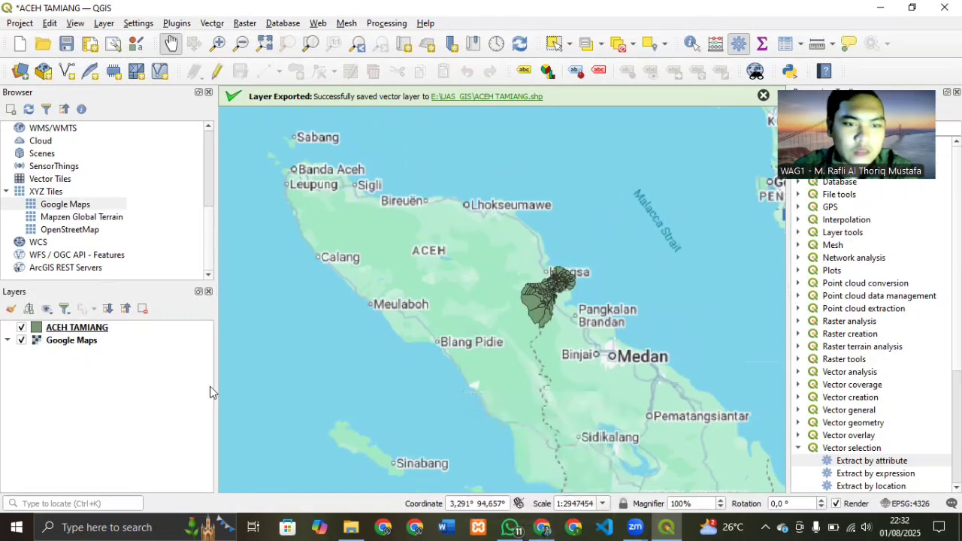
{"action": "right_click", "coordinate": [80, 333]}
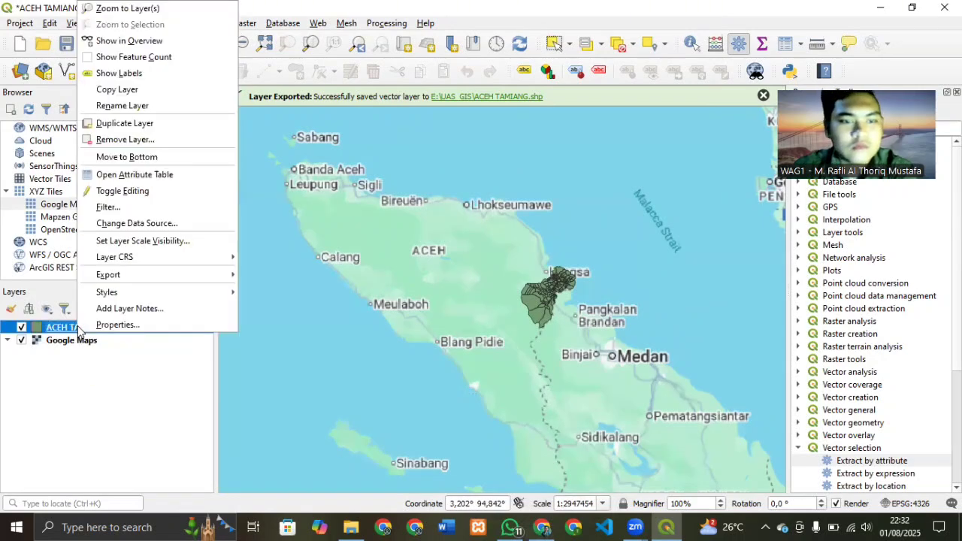
{"action": "left_click", "coordinate": [99, 324]}
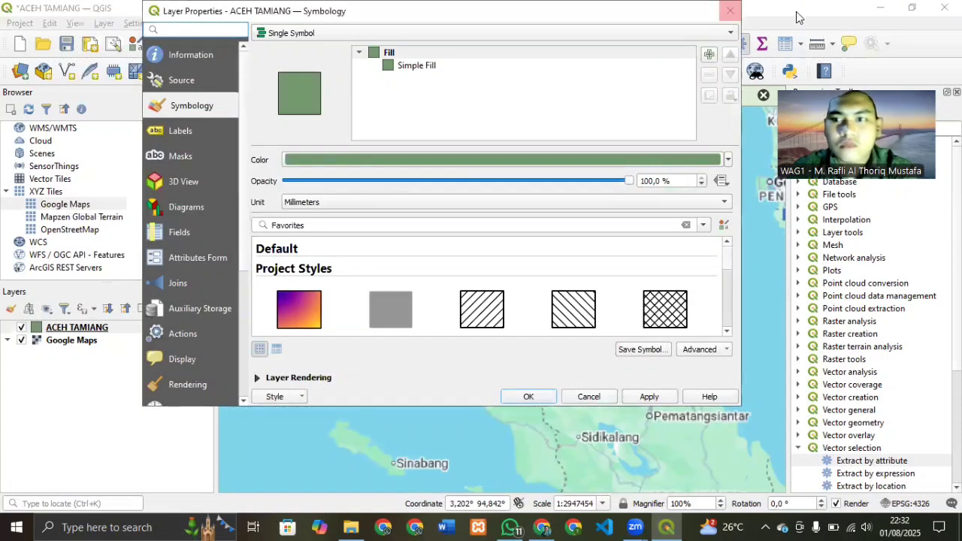
{"action": "key", "text": "Escape"}
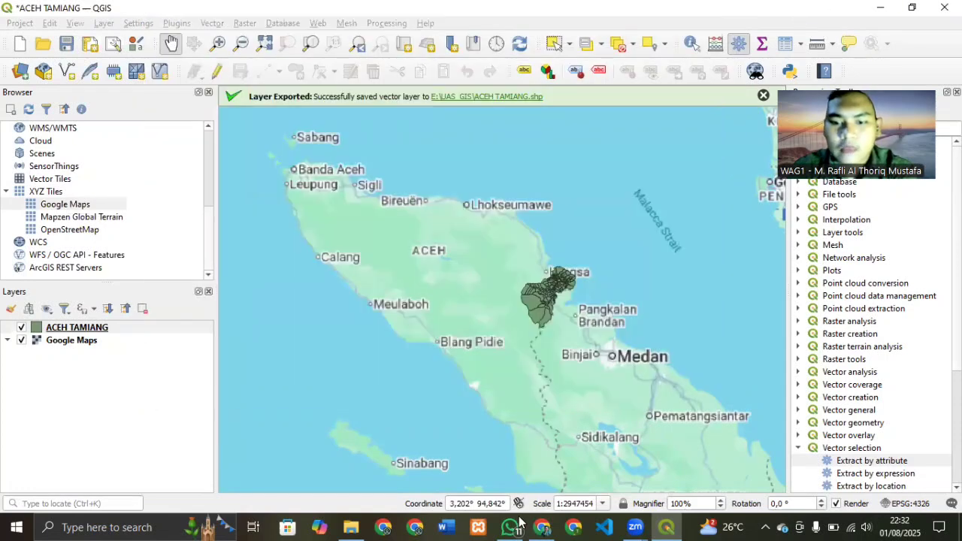
Switch to the UASGIS.ipynb Colab notebook in Chrome and open the UAS_GIS folder on drive E: in File Explorer.
{"action": "left_click", "coordinate": [541, 526]}
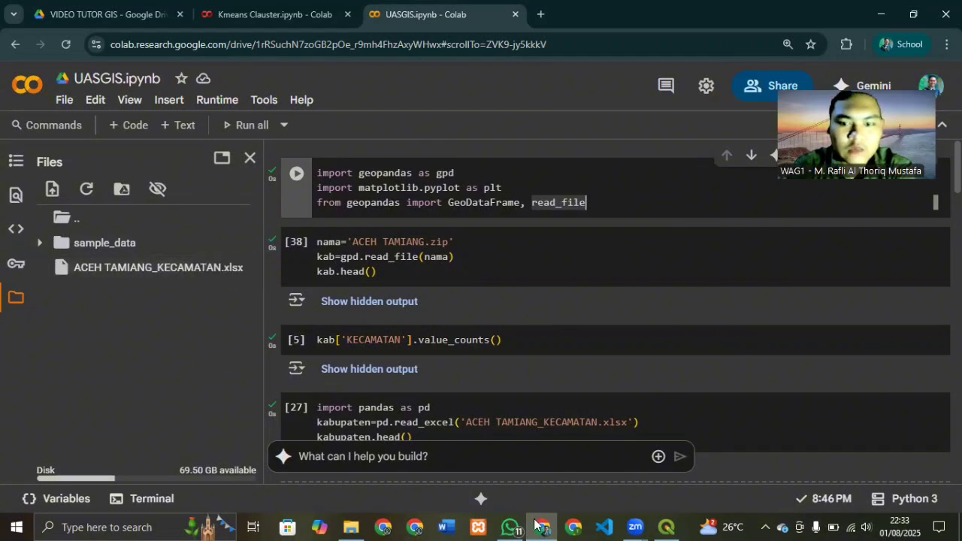
{"action": "left_click", "coordinate": [349, 526]}
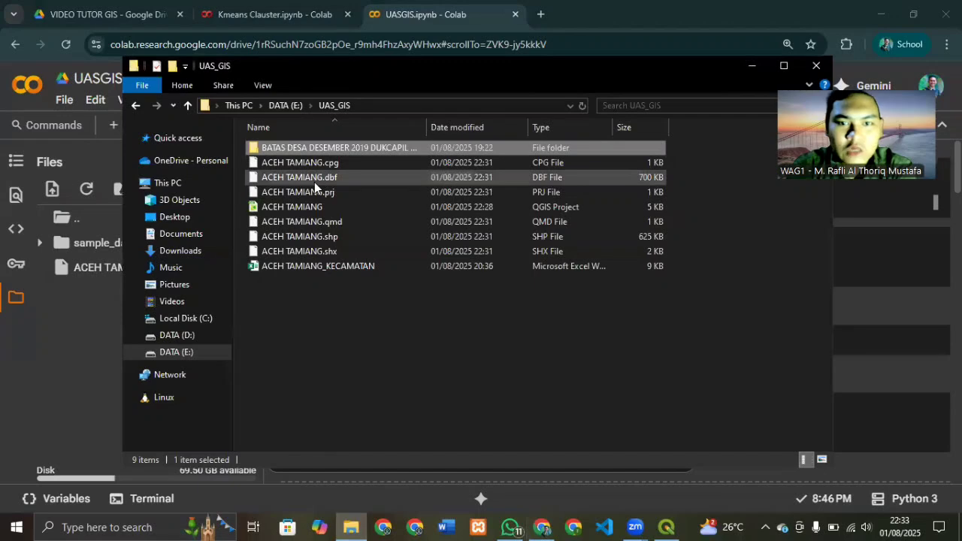
{"action": "left_click", "coordinate": [210, 353]}
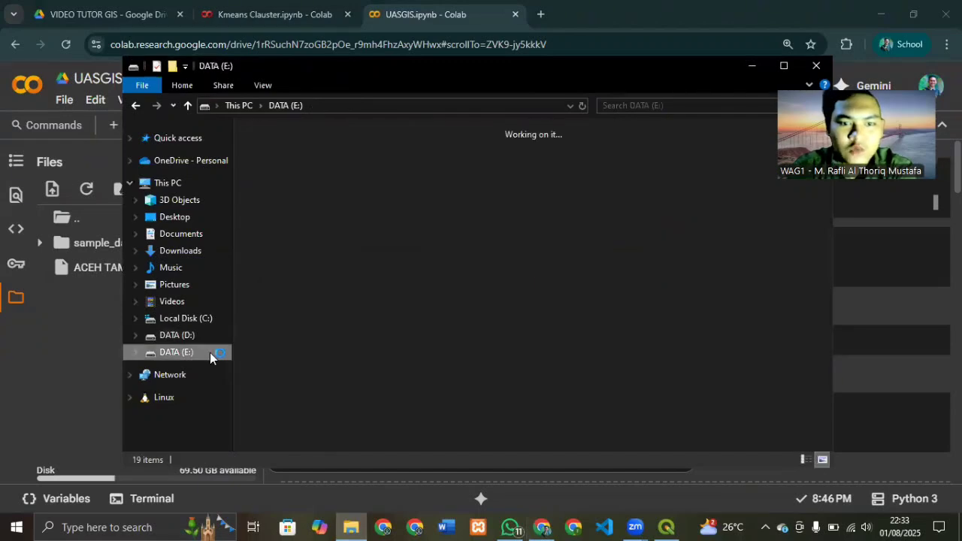
{"action": "left_click", "coordinate": [368, 266]}
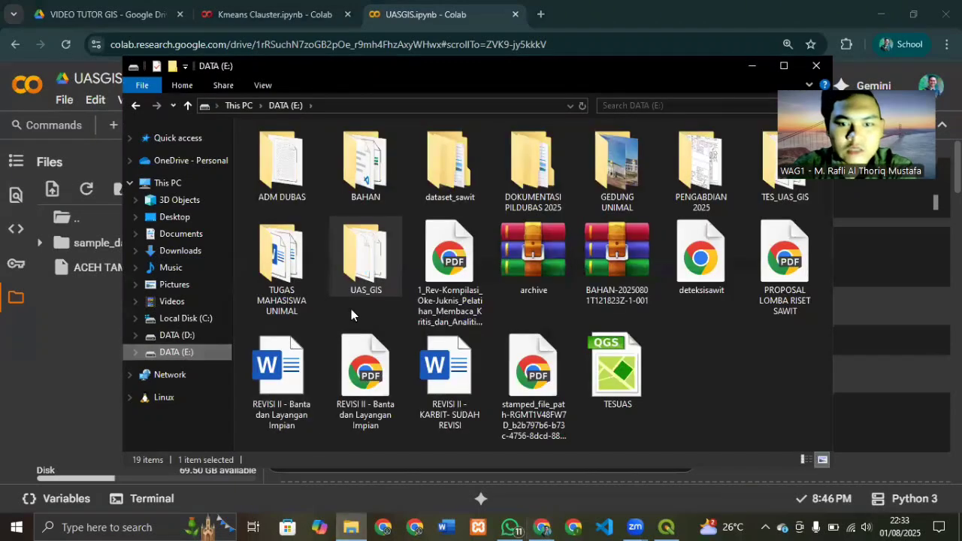
{"action": "double_click", "coordinate": [374, 272]}
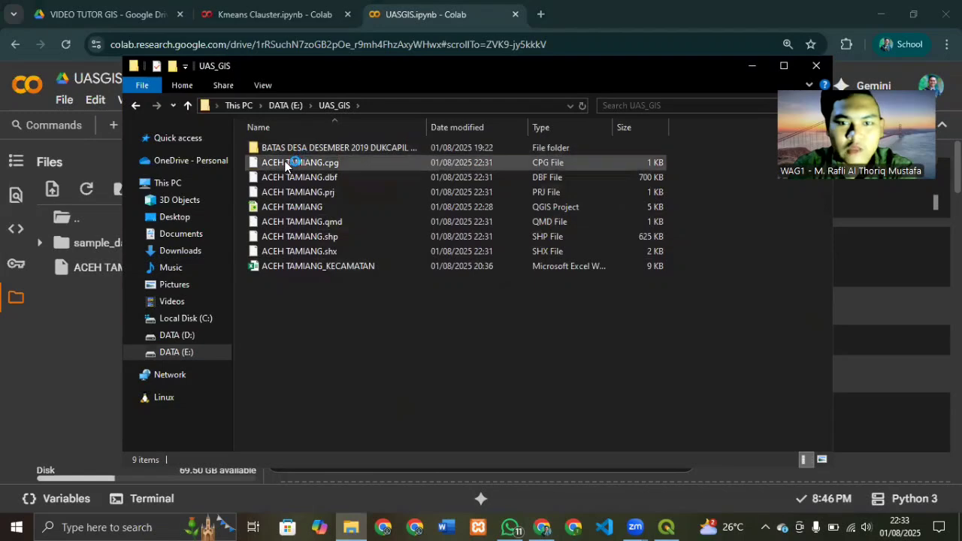
Compress the files from ACEH TAMIANG.cpg through ACEH TAMIANG.shx in the UAS_GIS folder into one zipped folder.
{"action": "left_click", "coordinate": [286, 164]}
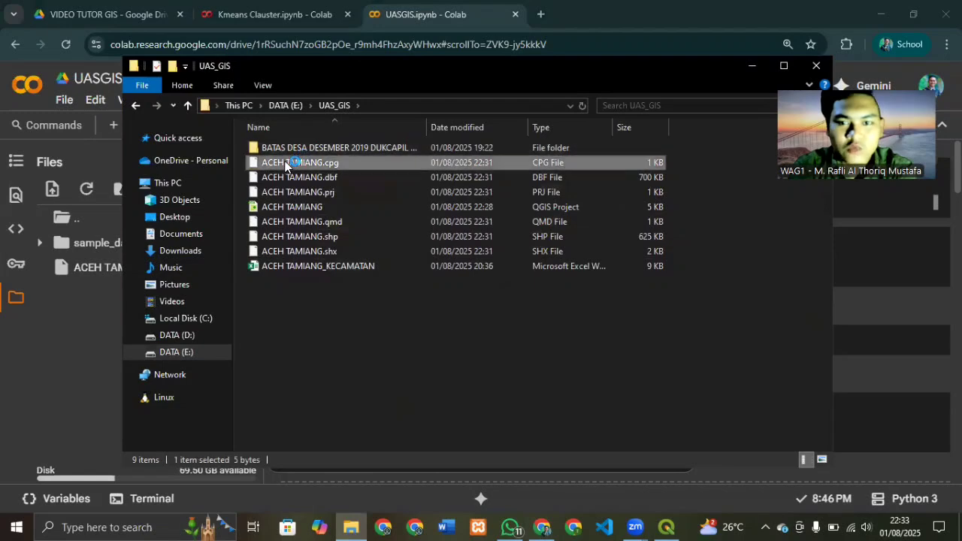
{"action": "left_click", "coordinate": [286, 256], "text": "shift"}
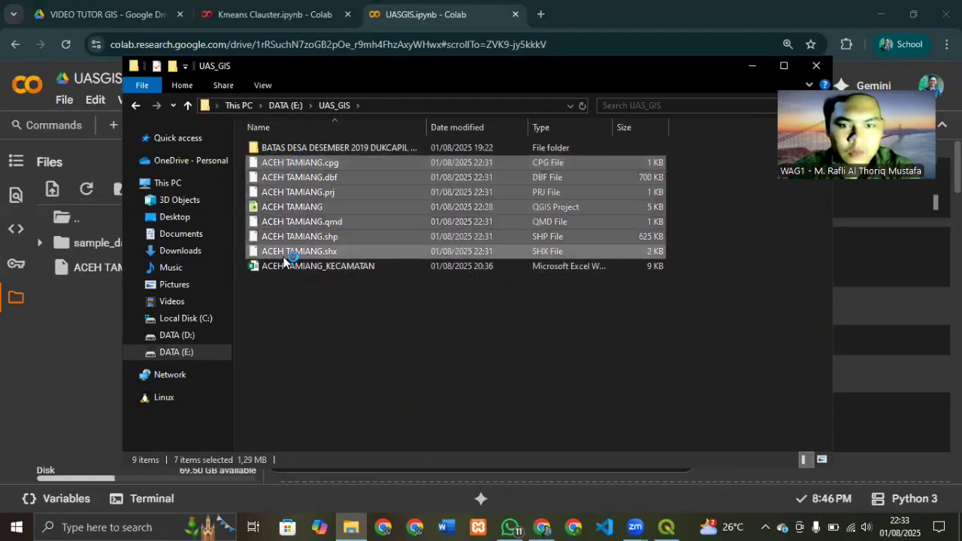
{"action": "right_click", "coordinate": [316, 183]}
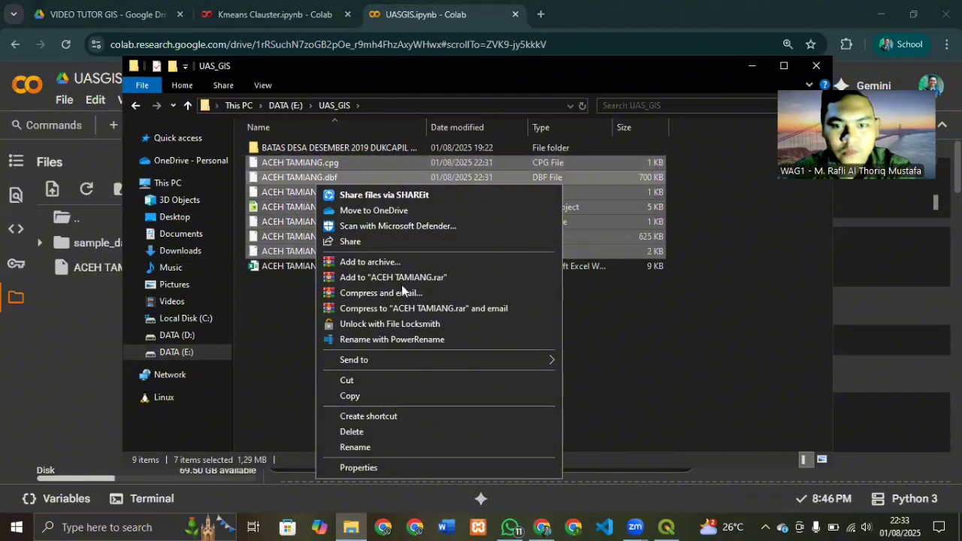
{"action": "mouse_move", "coordinate": [487, 356]}
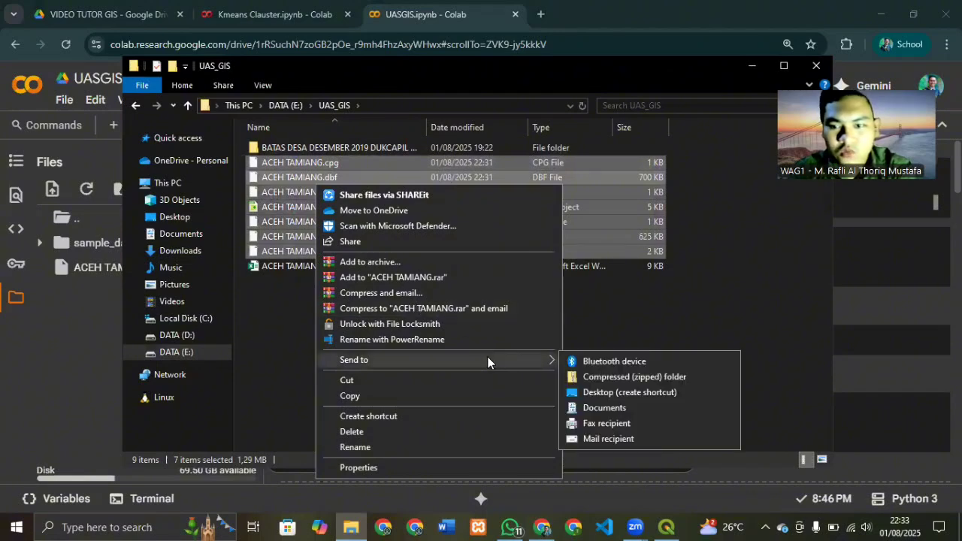
{"action": "left_click", "coordinate": [623, 380]}
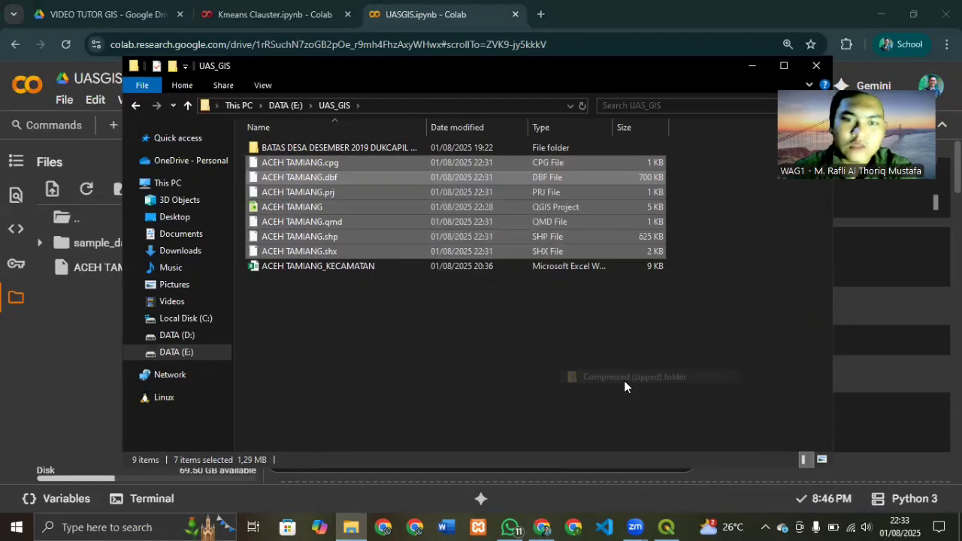
{"action": "left_click", "coordinate": [372, 363]}
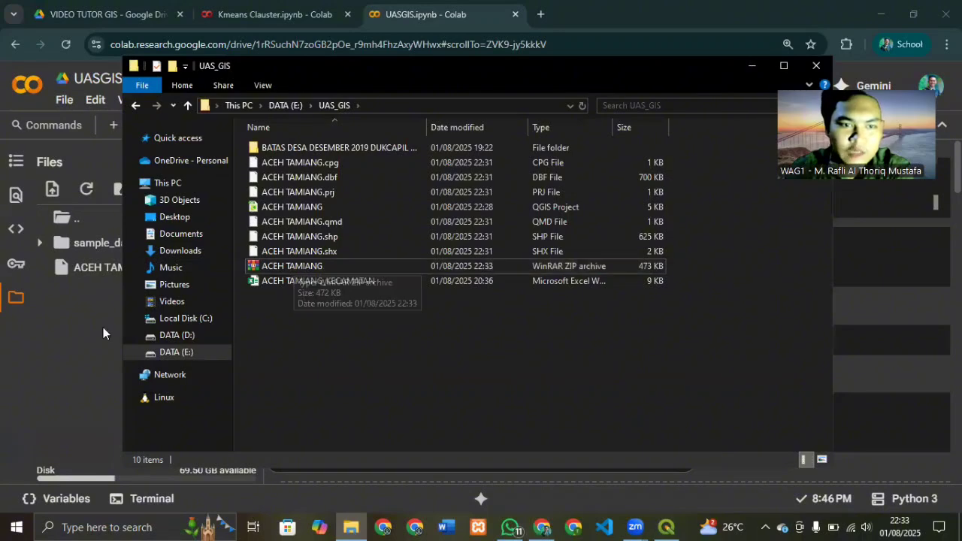
Switch back to the UASGIS.ipynb Colab notebook and upload the ACEH TAMIANG zip archive from E:\TES_UAS_GIS to the session files.
{"action": "key", "text": "alt+Tab"}
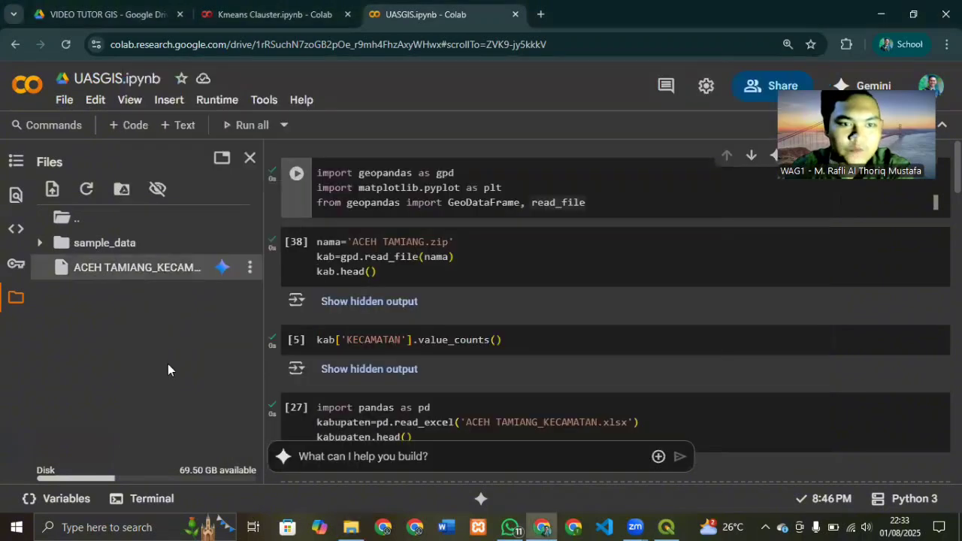
{"action": "left_click", "coordinate": [50, 190]}
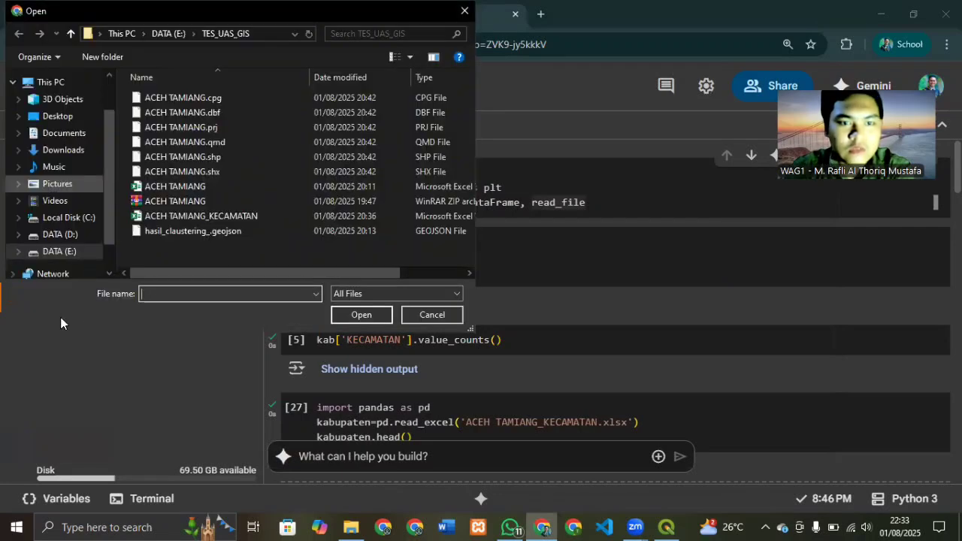
{"action": "left_click", "coordinate": [73, 253]}
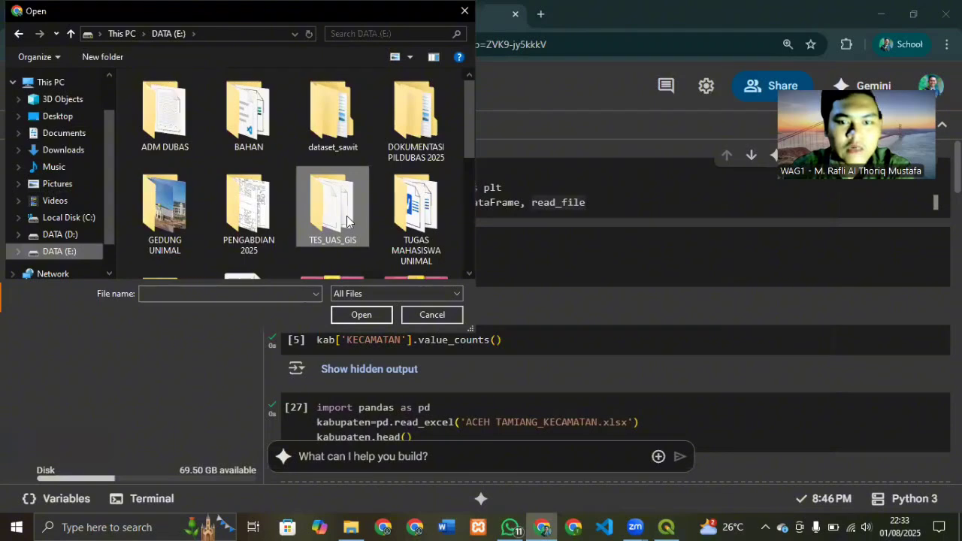
{"action": "double_click", "coordinate": [346, 220]}
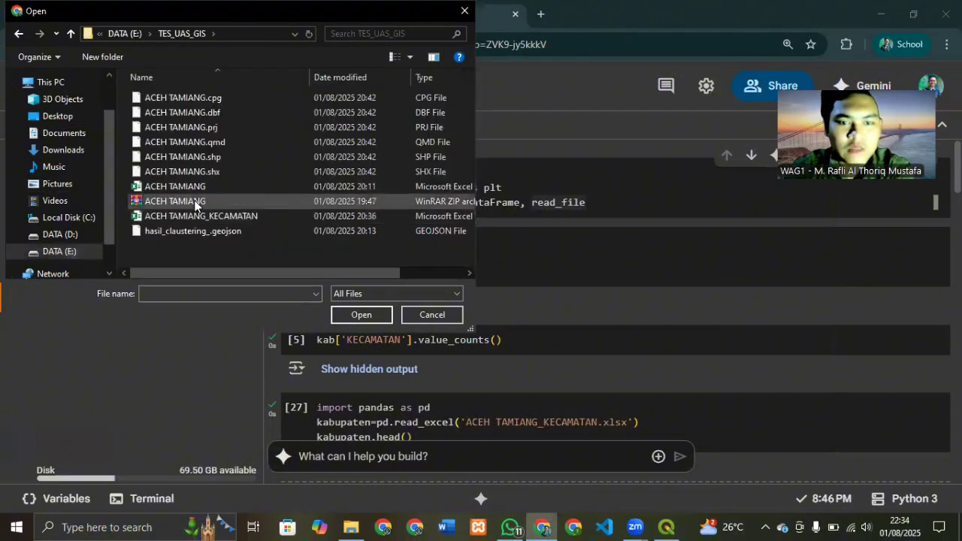
{"action": "left_click", "coordinate": [194, 202]}
{"action": "left_click", "coordinate": [364, 315]}
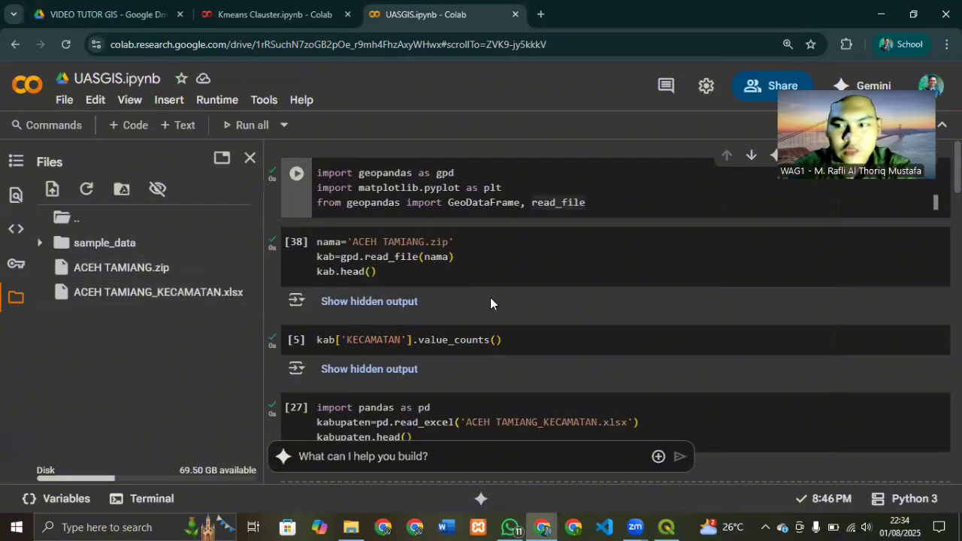
Run the geopandas and matplotlib import cell and the cell that reads ACEH TAMIANG.zip into kab.
{"action": "scroll", "coordinate": [490, 300], "scroll_direction": "down", "scroll_amount": 3}
{"action": "scroll", "coordinate": [490, 298], "scroll_direction": "up", "scroll_amount": 3}
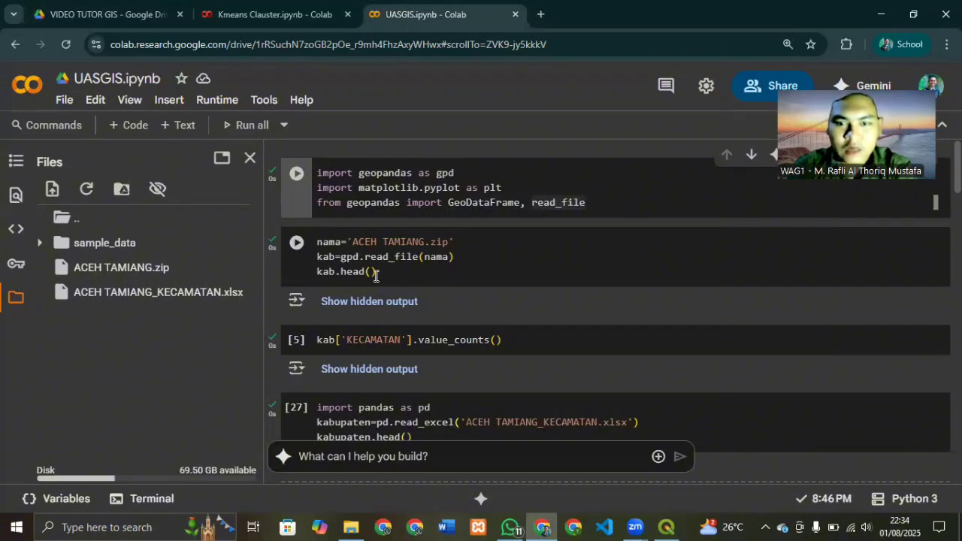
{"action": "scroll", "coordinate": [381, 279], "scroll_direction": "down", "scroll_amount": 1}
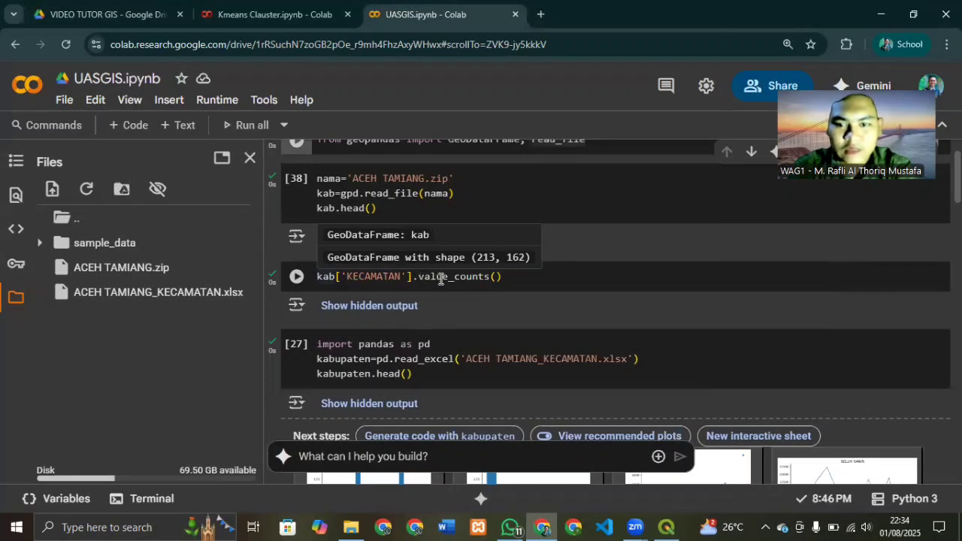
{"action": "scroll", "coordinate": [442, 279], "scroll_direction": "down", "scroll_amount": 1}
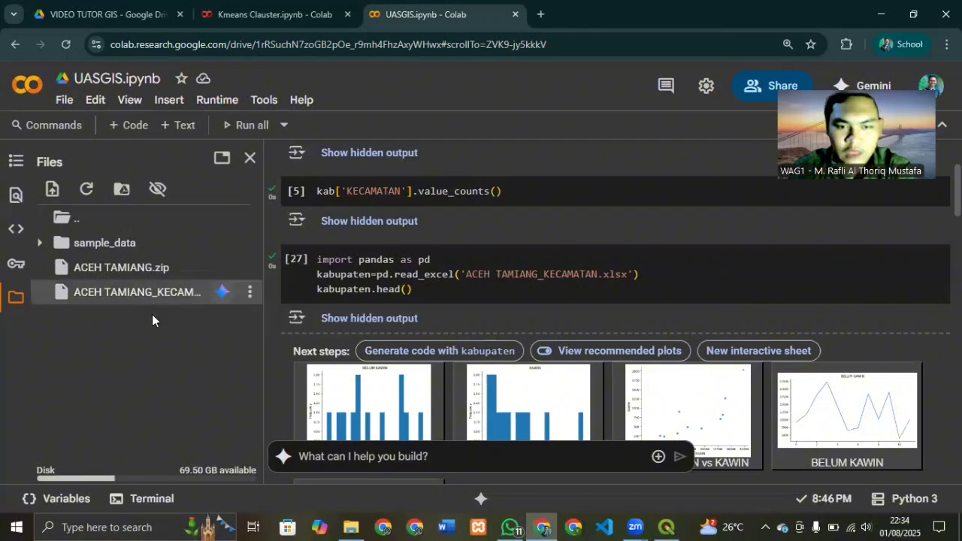
{"action": "scroll", "coordinate": [375, 360], "scroll_direction": "down", "scroll_amount": 10}
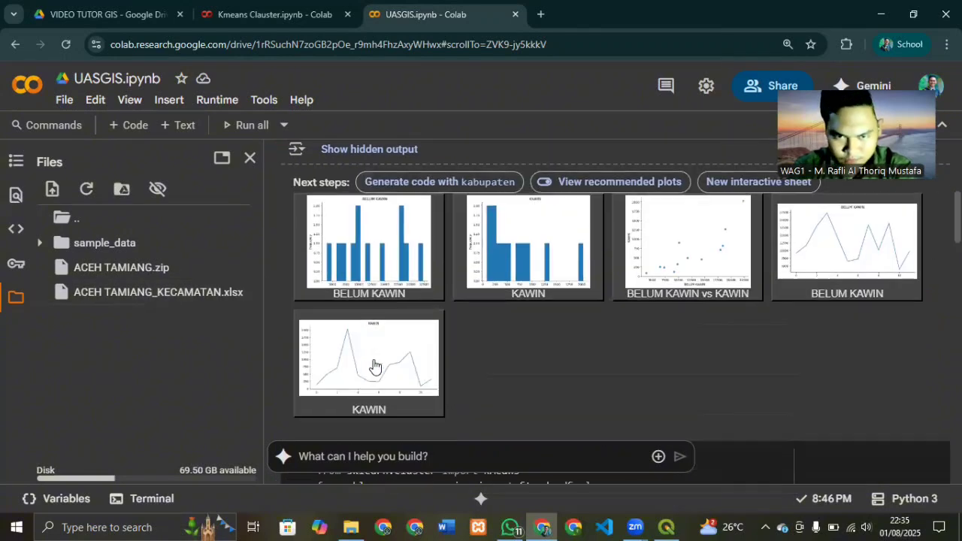
{"action": "scroll", "coordinate": [375, 360], "scroll_direction": "up", "scroll_amount": 10}
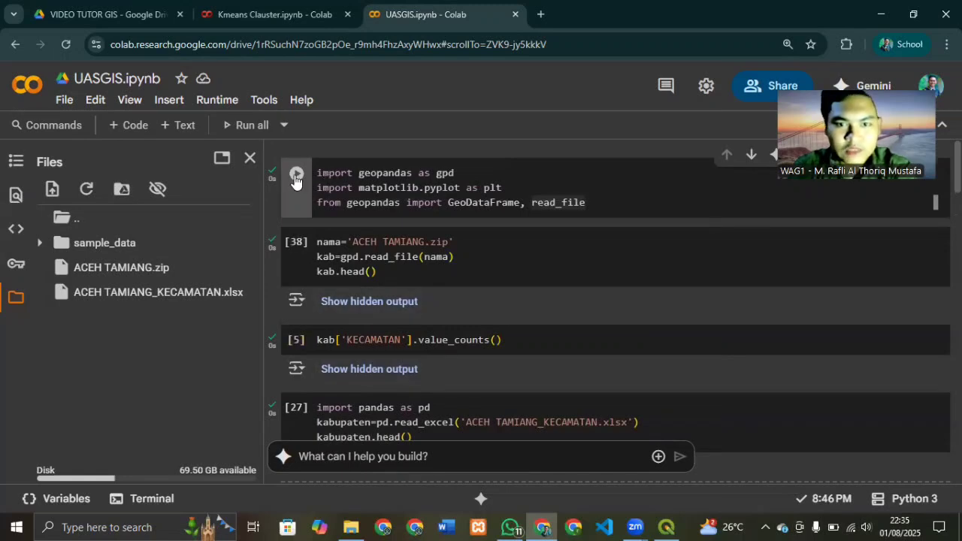
{"action": "left_click", "coordinate": [295, 178]}
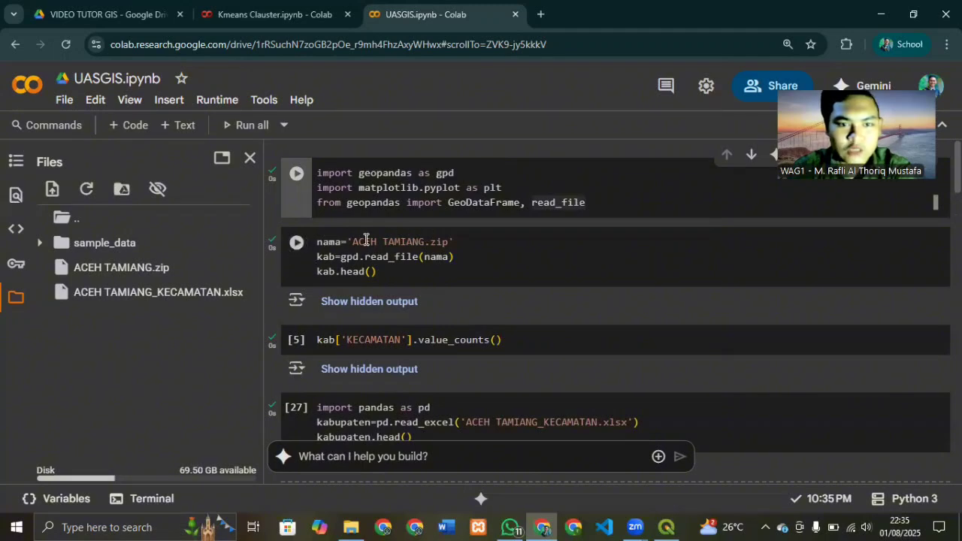
{"action": "left_click", "coordinate": [298, 242]}
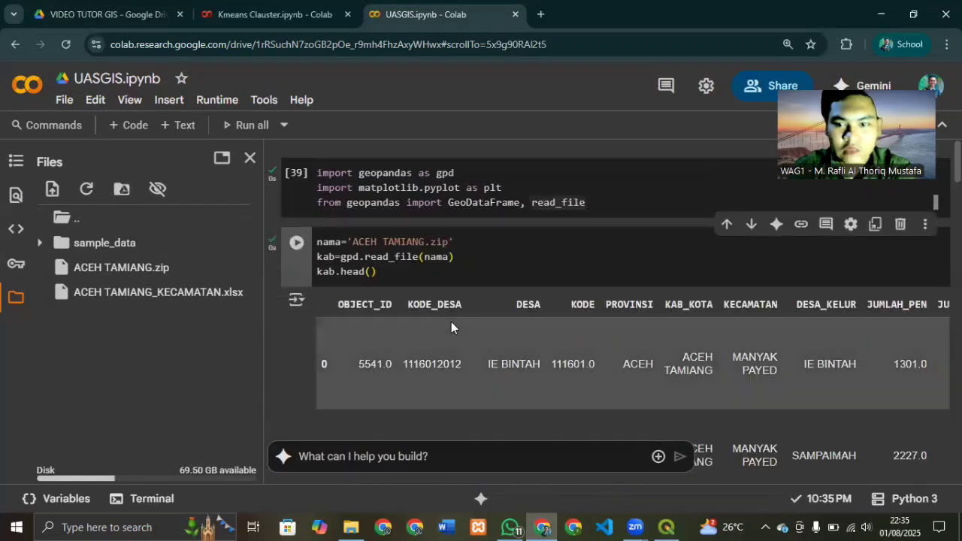
Examine the rows and columns of the kab.head() output table.
{"action": "scroll", "coordinate": [451, 322], "scroll_direction": "down", "scroll_amount": 1}
{"action": "scroll", "coordinate": [451, 321], "scroll_direction": "right", "scroll_amount": 5}
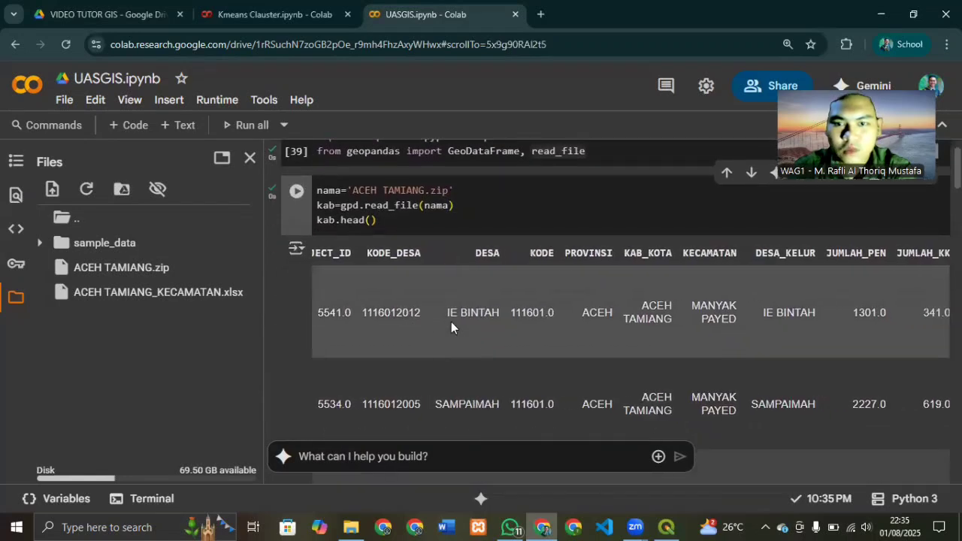
{"action": "scroll", "coordinate": [451, 322], "scroll_direction": "right", "scroll_amount": 3}
{"action": "scroll", "coordinate": [451, 322], "scroll_direction": "left", "scroll_amount": 6}
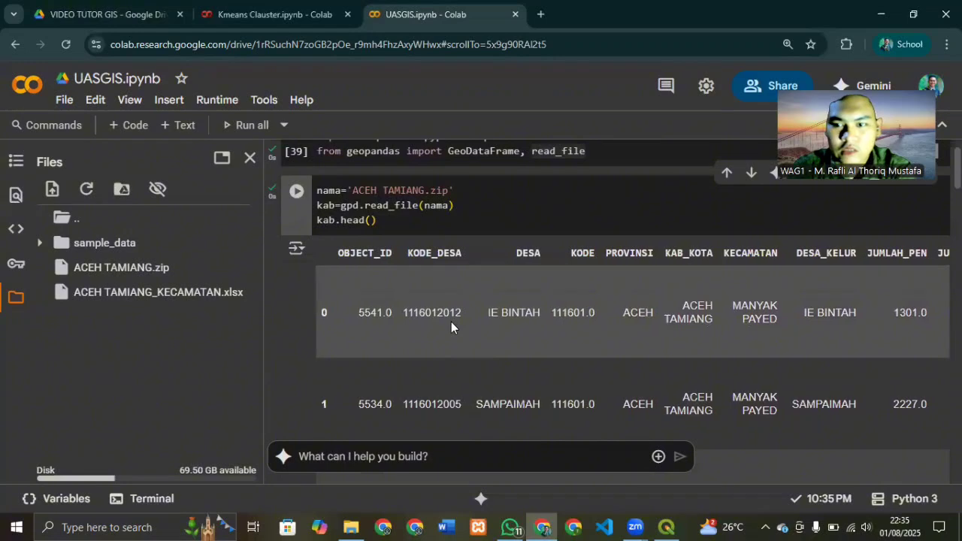
{"action": "scroll", "coordinate": [610, 314], "scroll_direction": "down", "scroll_amount": 2}
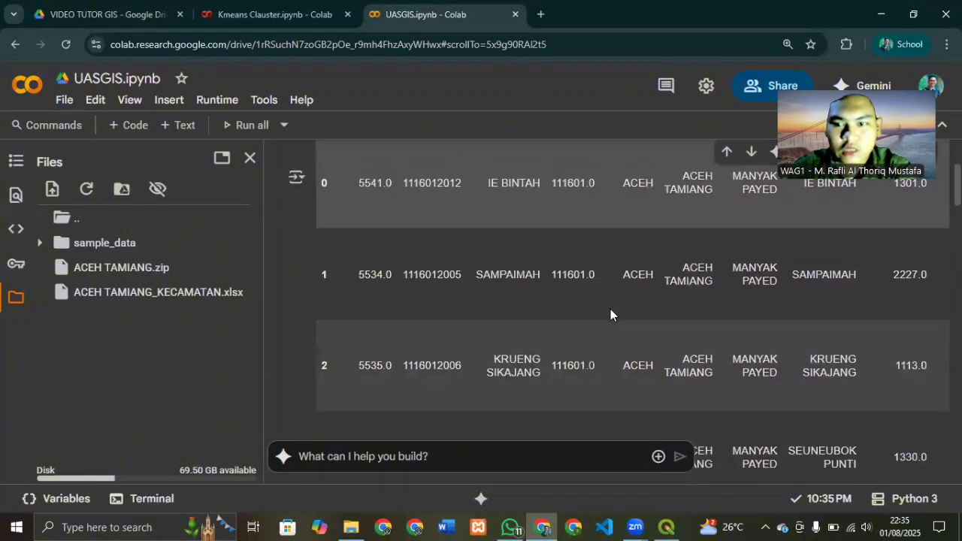
{"action": "scroll", "coordinate": [610, 314], "scroll_direction": "up", "scroll_amount": 2}
{"action": "scroll", "coordinate": [611, 314], "scroll_direction": "down", "scroll_amount": 5}
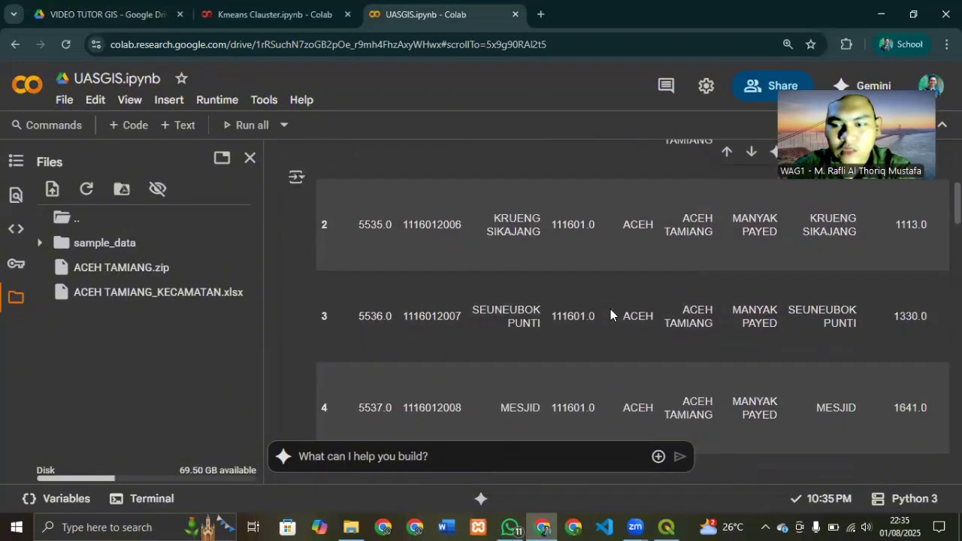
{"action": "scroll", "coordinate": [610, 314], "scroll_direction": "down", "scroll_amount": 1}
{"action": "scroll", "coordinate": [611, 316], "scroll_direction": "up", "scroll_amount": 2}
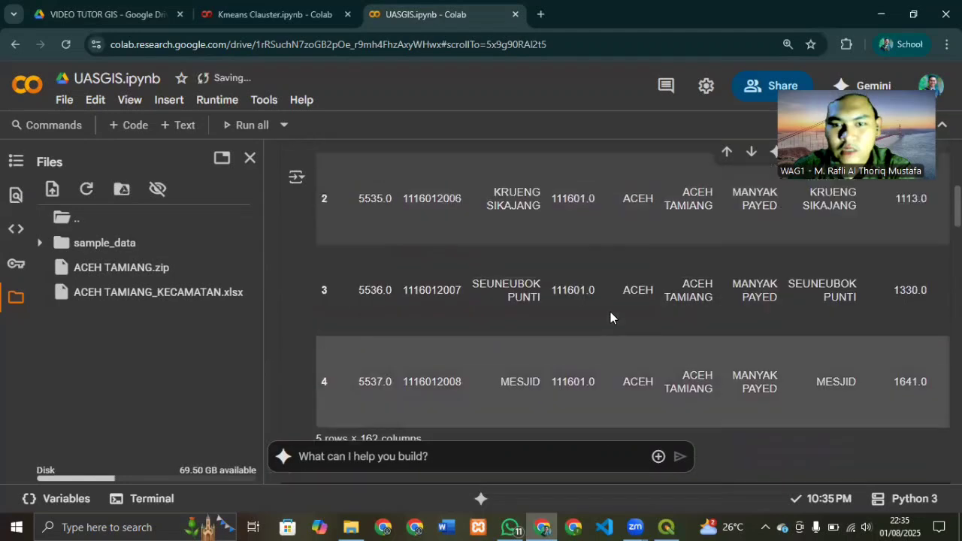
{"action": "scroll", "coordinate": [611, 317], "scroll_direction": "down", "scroll_amount": 2}
{"action": "scroll", "coordinate": [610, 317], "scroll_direction": "up", "scroll_amount": 1}
{"action": "scroll", "coordinate": [610, 318], "scroll_direction": "up", "scroll_amount": 2}
{"action": "scroll", "coordinate": [610, 317], "scroll_direction": "down", "scroll_amount": 3}
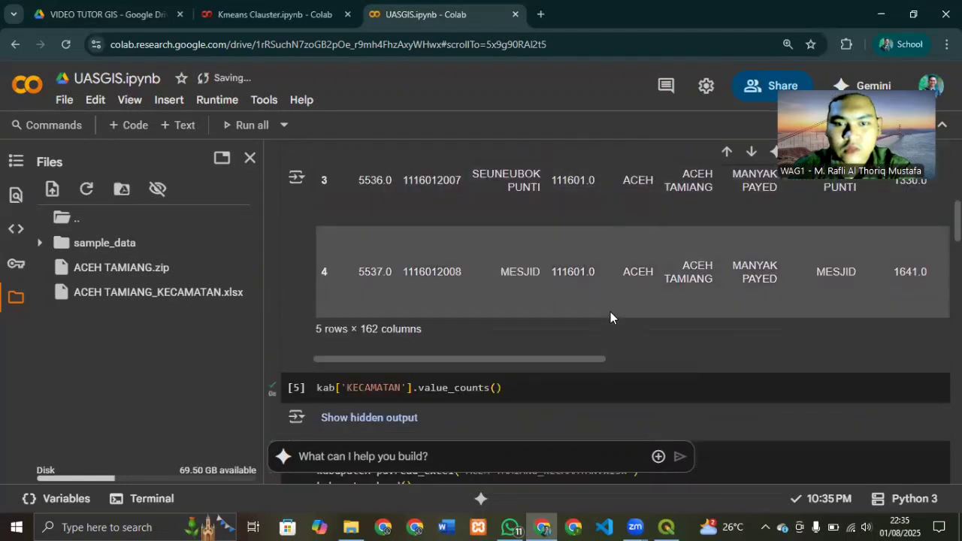
{"action": "scroll", "coordinate": [610, 317], "scroll_direction": "down", "scroll_amount": 1}
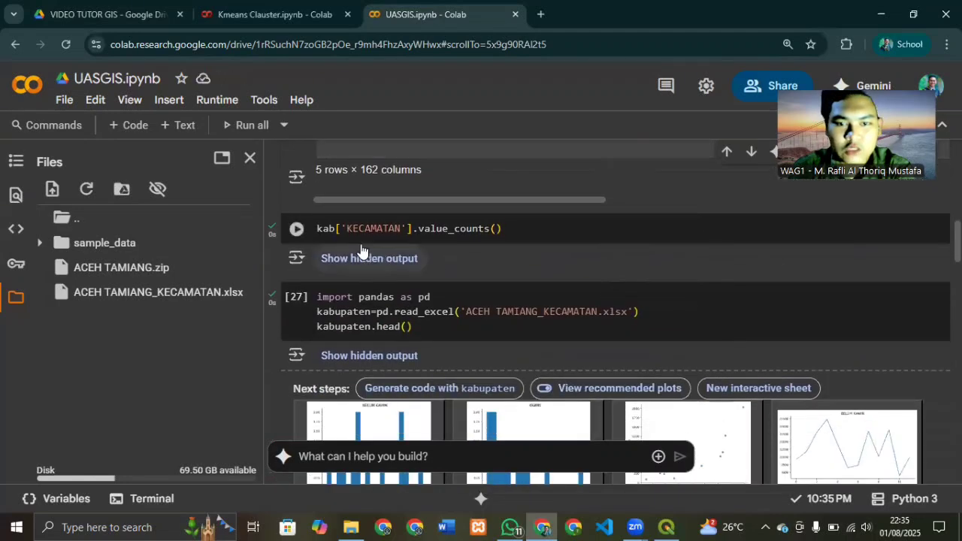
Run the kab['KECAMATAN'].value_counts() cell and review the village counts per district.
{"action": "left_click", "coordinate": [298, 231]}
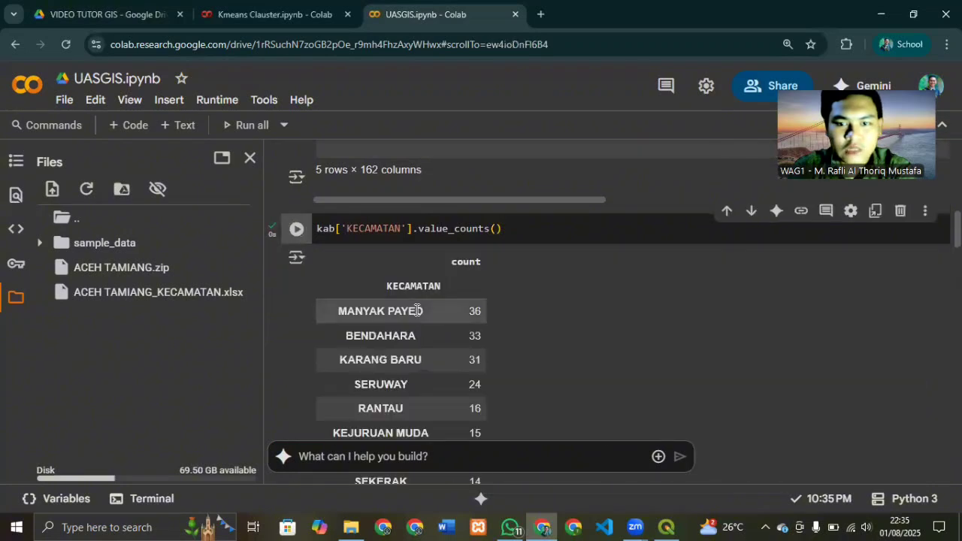
{"action": "scroll", "coordinate": [417, 311], "scroll_direction": "down", "scroll_amount": 2}
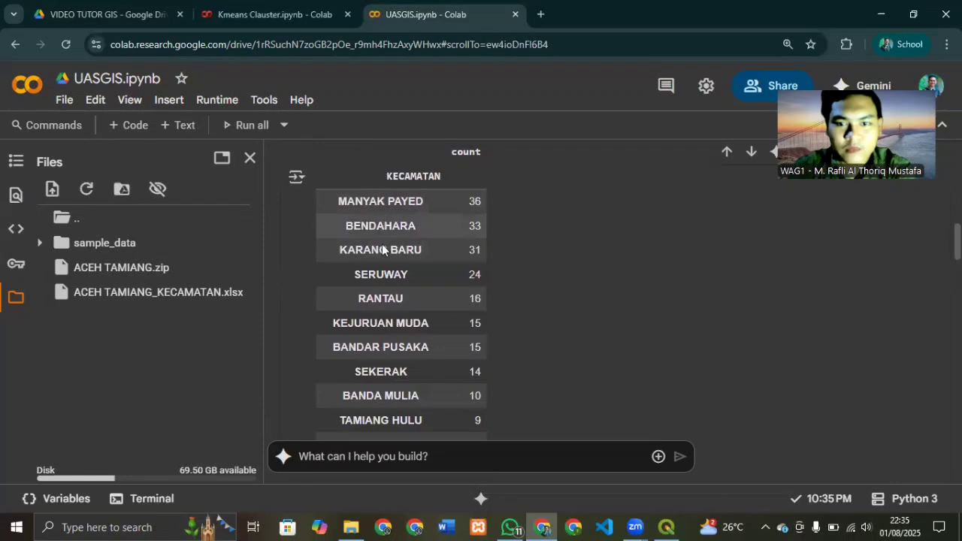
{"action": "scroll", "coordinate": [381, 252], "scroll_direction": "down", "scroll_amount": 1}
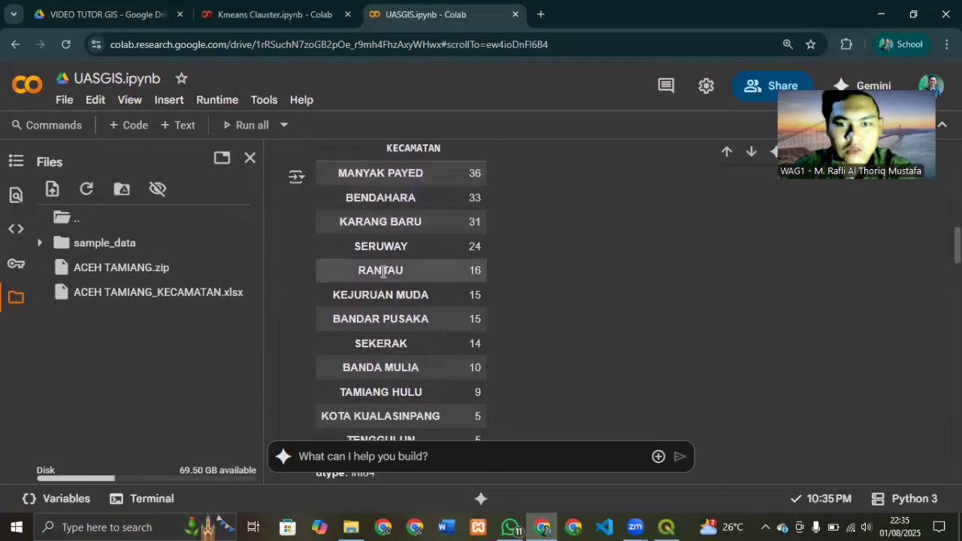
{"action": "scroll", "coordinate": [383, 272], "scroll_direction": "up", "scroll_amount": 1}
{"action": "scroll", "coordinate": [382, 272], "scroll_direction": "down", "scroll_amount": 3}
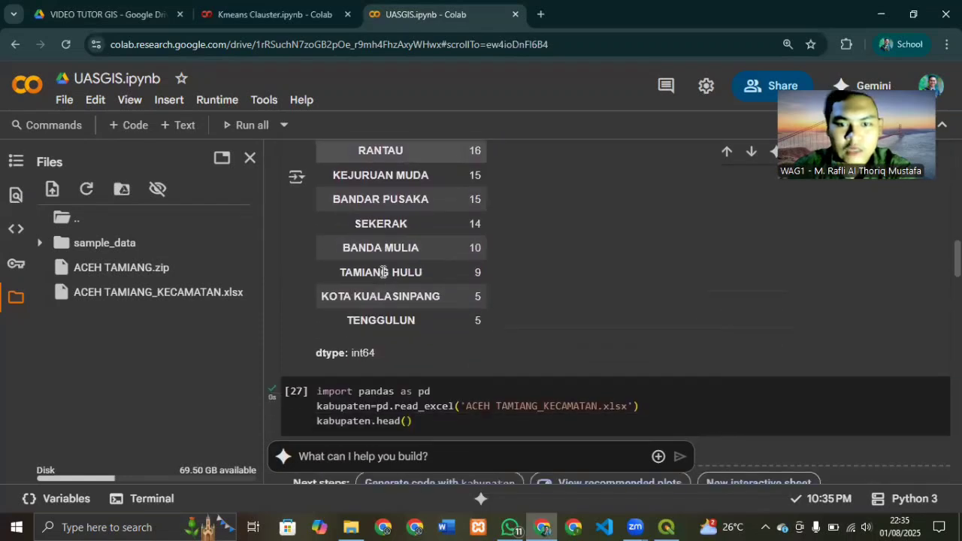
{"action": "scroll", "coordinate": [420, 264], "scroll_direction": "up", "scroll_amount": 3}
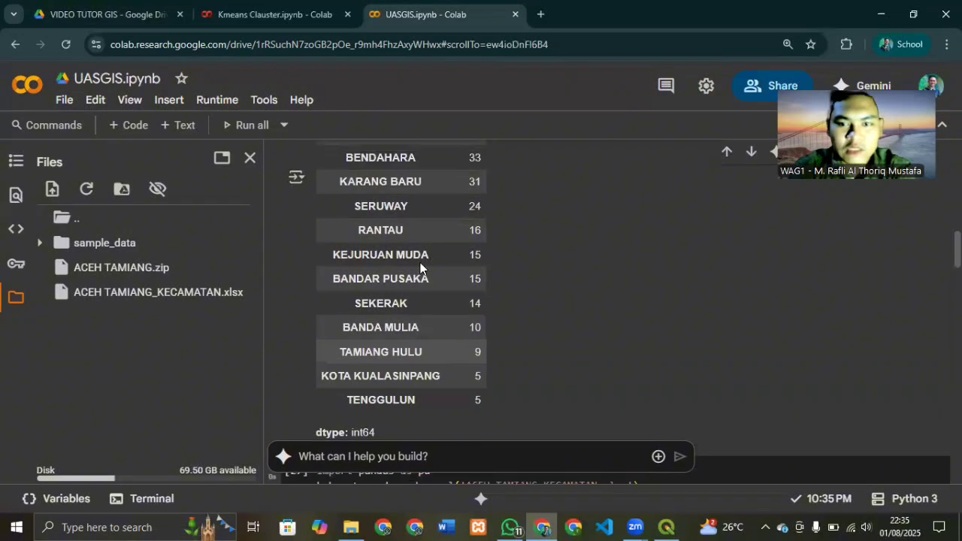
Run the pandas cell that reads ACEH TAMIANG_KECAMATAN.xlsx into kabupaten and review its first rows.
{"action": "scroll", "coordinate": [420, 262], "scroll_direction": "down", "scroll_amount": 7}
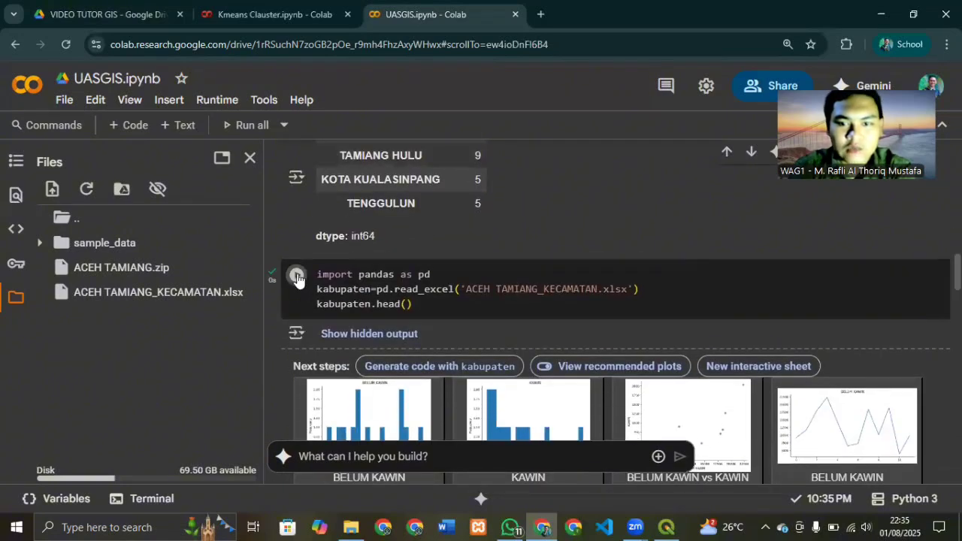
{"action": "left_click", "coordinate": [296, 278]}
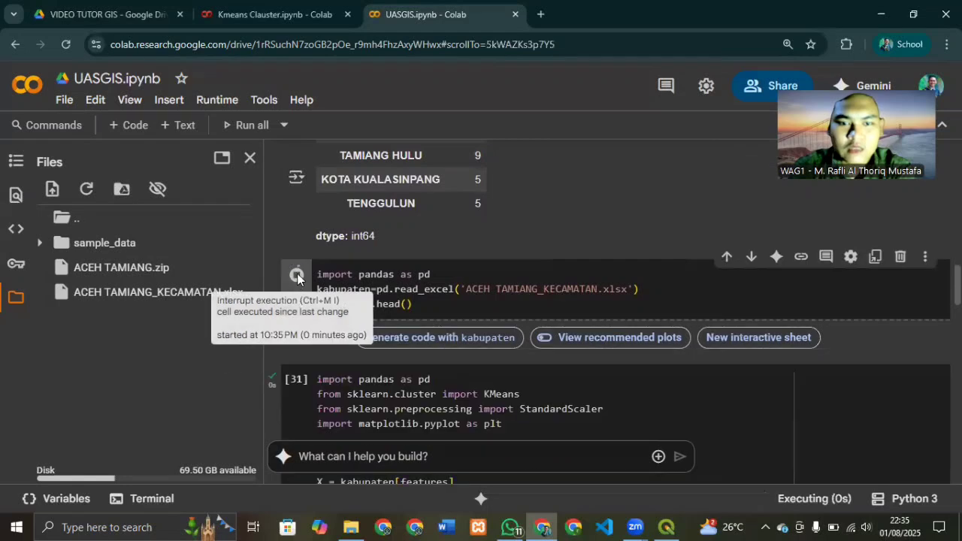
{"action": "scroll", "coordinate": [447, 280], "scroll_direction": "down", "scroll_amount": 5}
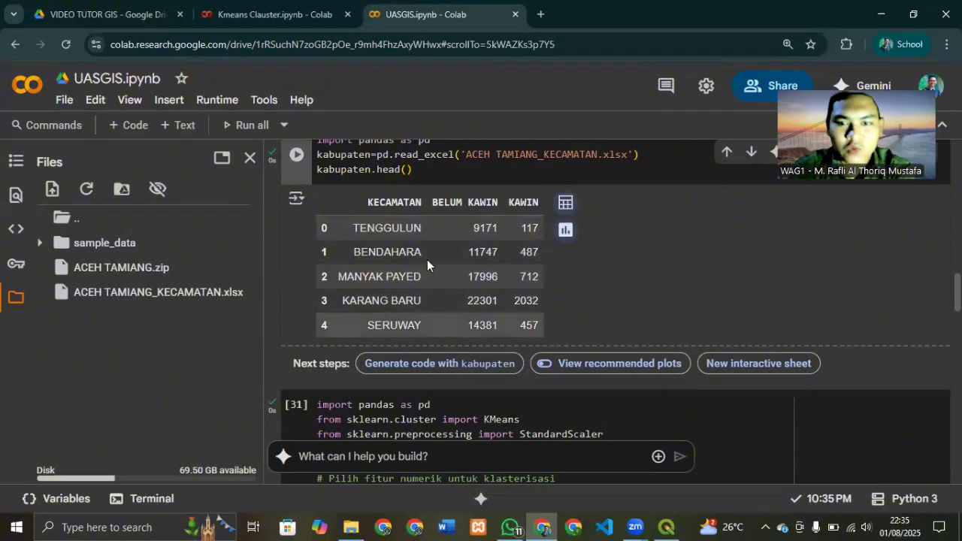
{"action": "scroll", "coordinate": [451, 200], "scroll_direction": "up", "scroll_amount": 1}
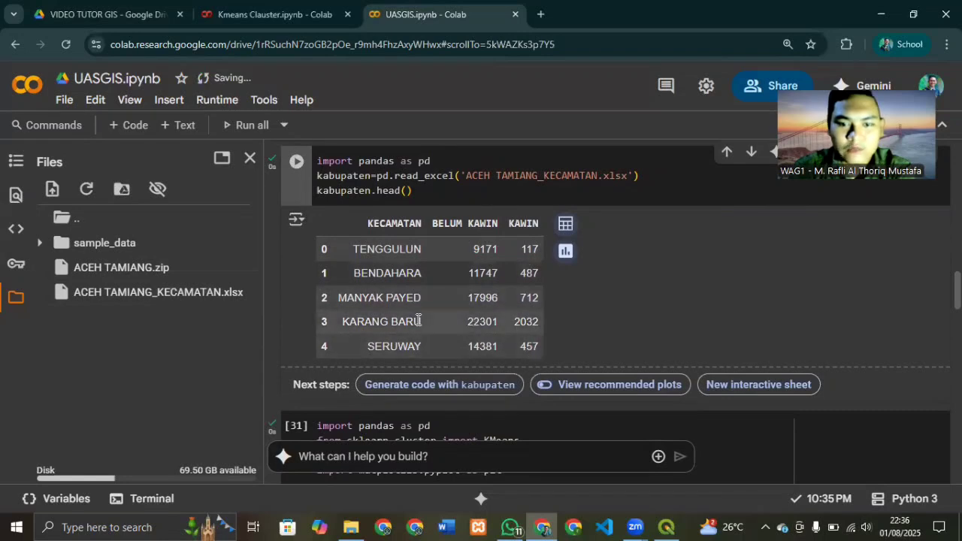
{"action": "scroll", "coordinate": [410, 323], "scroll_direction": "down", "scroll_amount": 2}
{"action": "scroll", "coordinate": [418, 319], "scroll_direction": "down", "scroll_amount": 1}
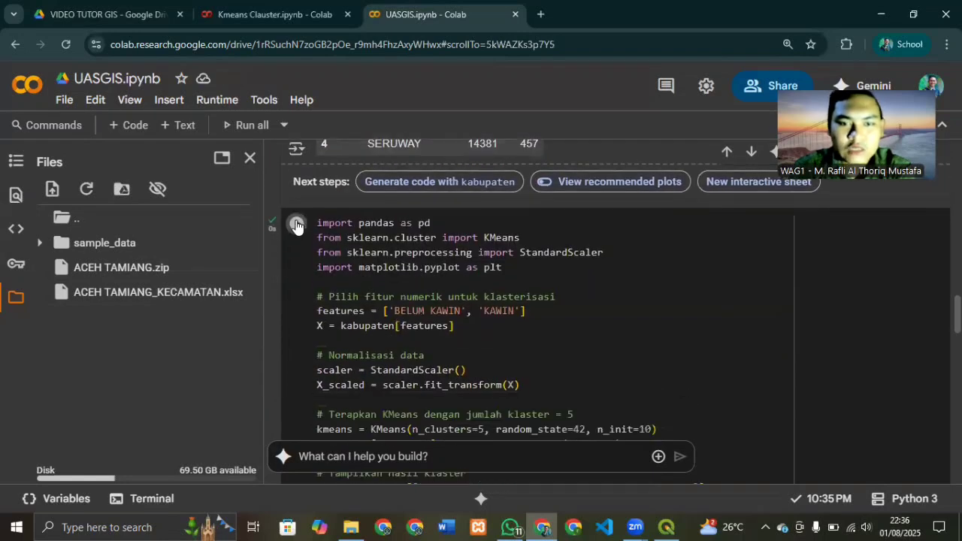
Run the K-Means cell on BELUM KAWIN and KAWIN with 5 clusters and review the district cluster table and scatter plot.
{"action": "left_click", "coordinate": [297, 225]}
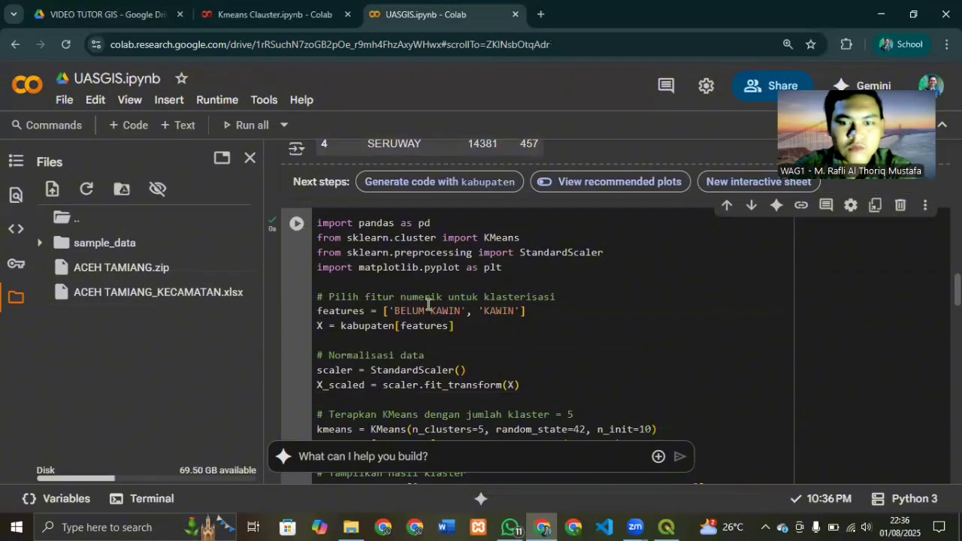
{"action": "scroll", "coordinate": [428, 305], "scroll_direction": "down", "scroll_amount": 5}
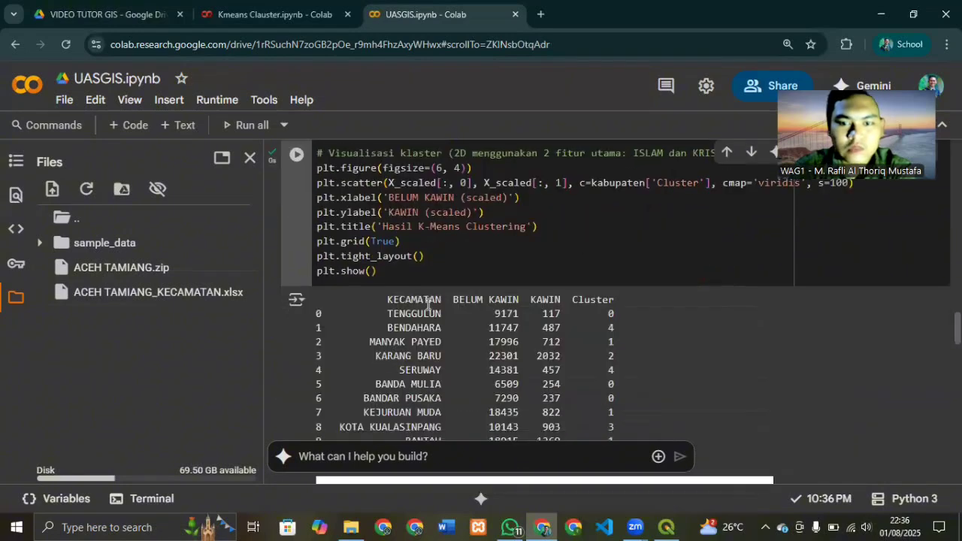
{"action": "scroll", "coordinate": [428, 304], "scroll_direction": "down", "scroll_amount": 1}
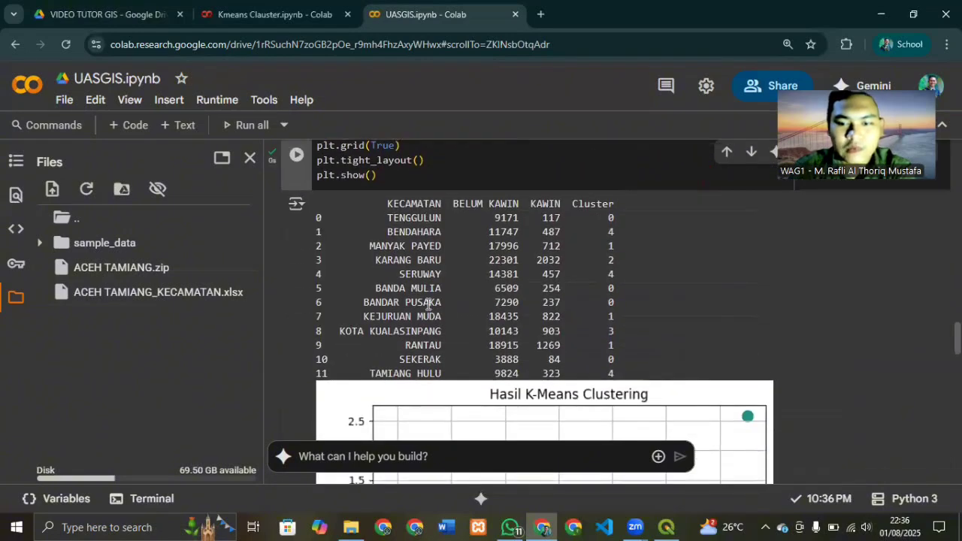
{"action": "scroll", "coordinate": [429, 305], "scroll_direction": "down", "scroll_amount": 3}
{"action": "scroll", "coordinate": [429, 304], "scroll_direction": "up", "scroll_amount": 3}
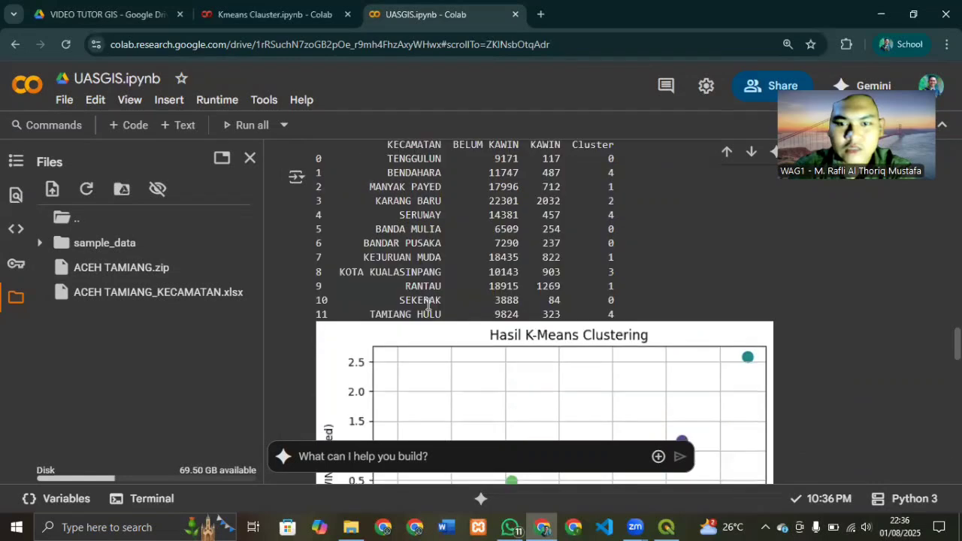
{"action": "scroll", "coordinate": [521, 244], "scroll_direction": "up", "scroll_amount": 1}
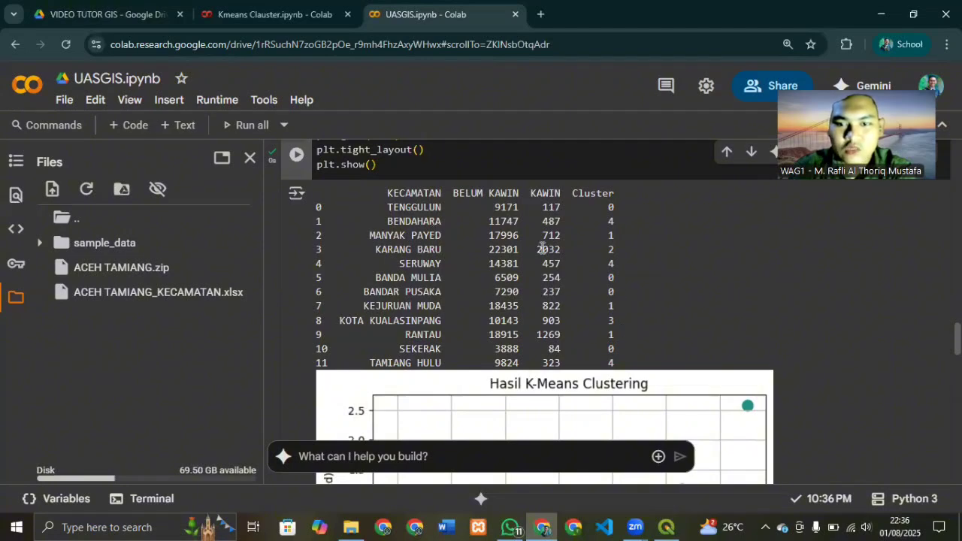
{"action": "scroll", "coordinate": [453, 324], "scroll_direction": "down", "scroll_amount": 1}
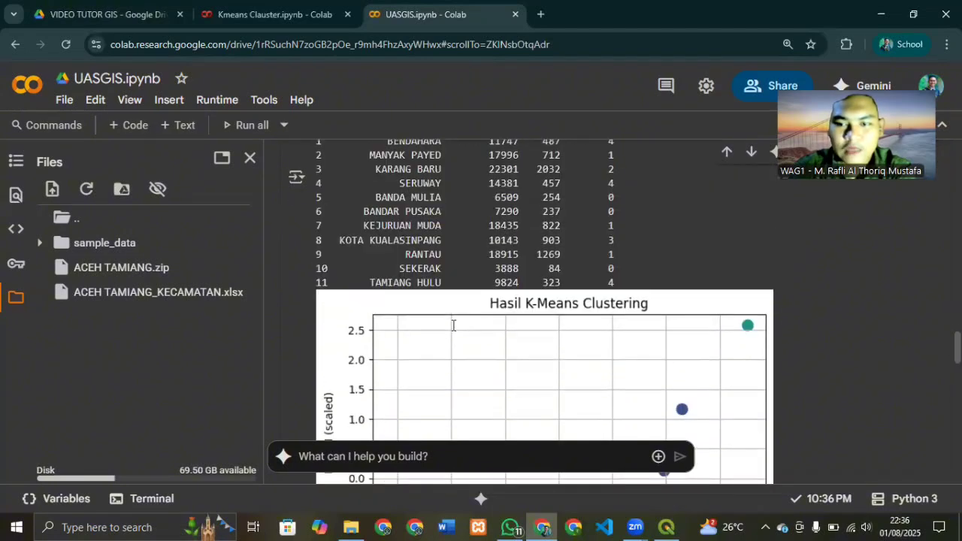
{"action": "scroll", "coordinate": [489, 305], "scroll_direction": "up", "scroll_amount": 1}
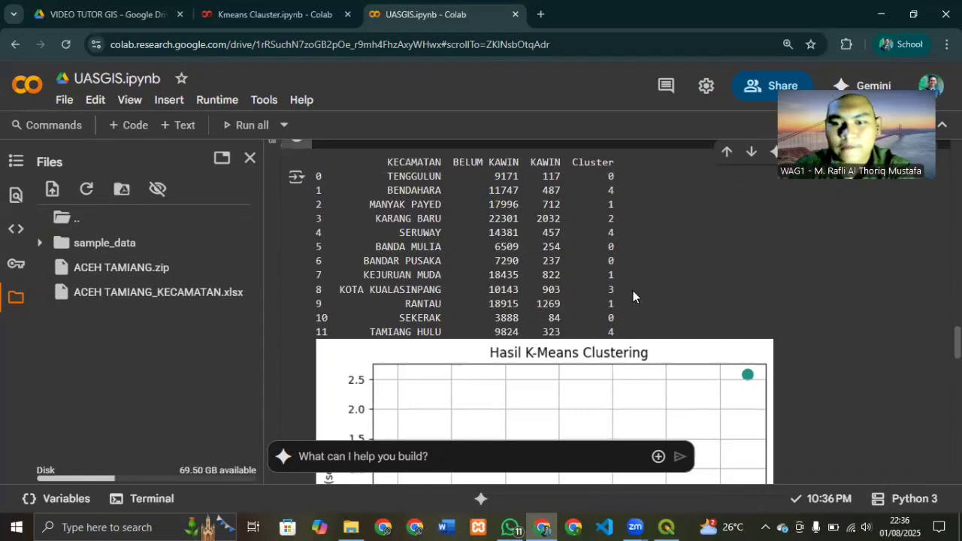
Run the X_scaled cell and the kabupaten.head() cell to display the scaled values and clustered district rows.
{"action": "scroll", "coordinate": [512, 348], "scroll_direction": "down", "scroll_amount": 6}
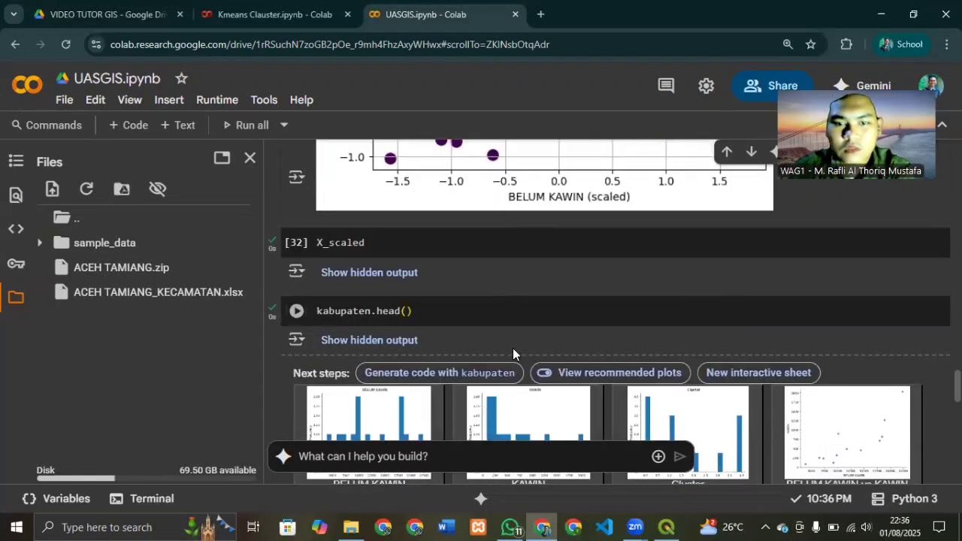
{"action": "scroll", "coordinate": [513, 347], "scroll_direction": "up", "scroll_amount": 1}
{"action": "left_click", "coordinate": [295, 308]}
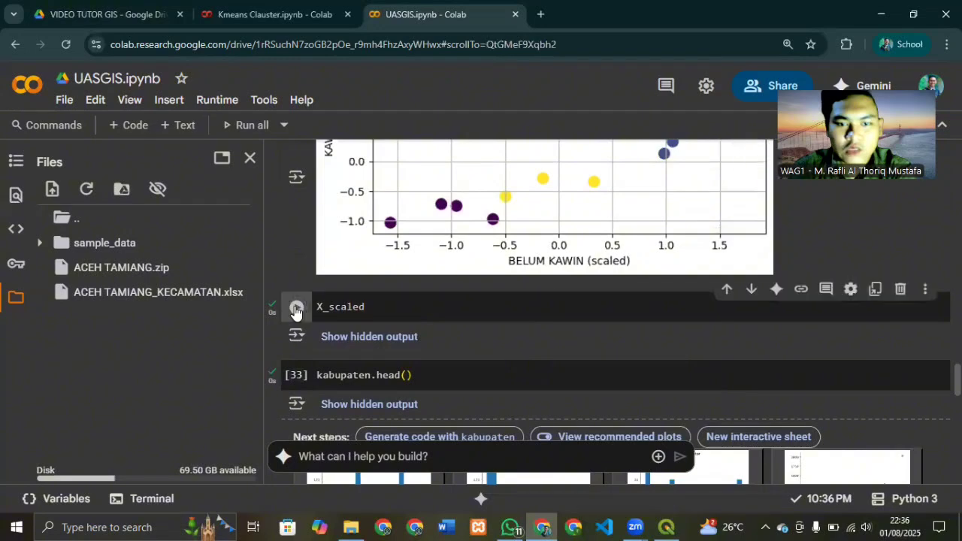
{"action": "scroll", "coordinate": [383, 345], "scroll_direction": "down", "scroll_amount": 4}
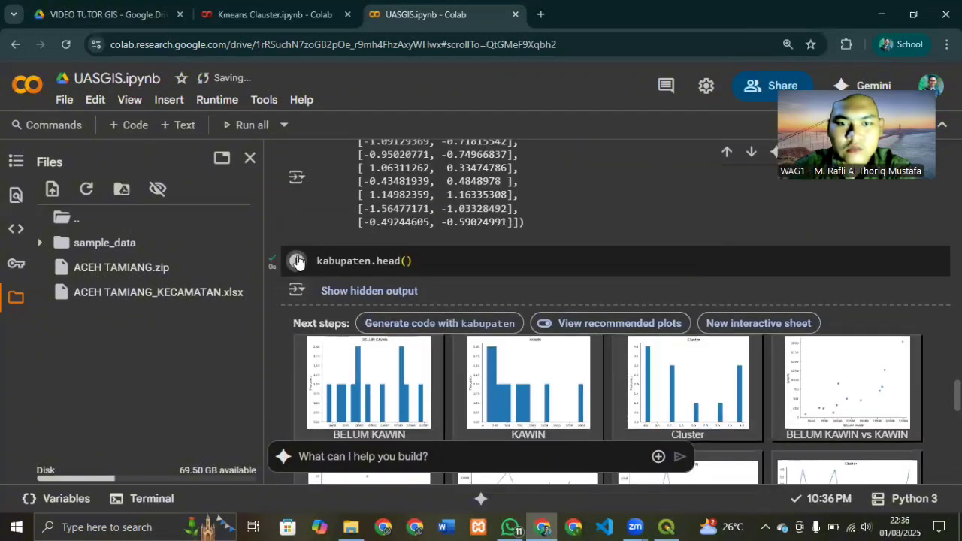
{"action": "left_click", "coordinate": [297, 261]}
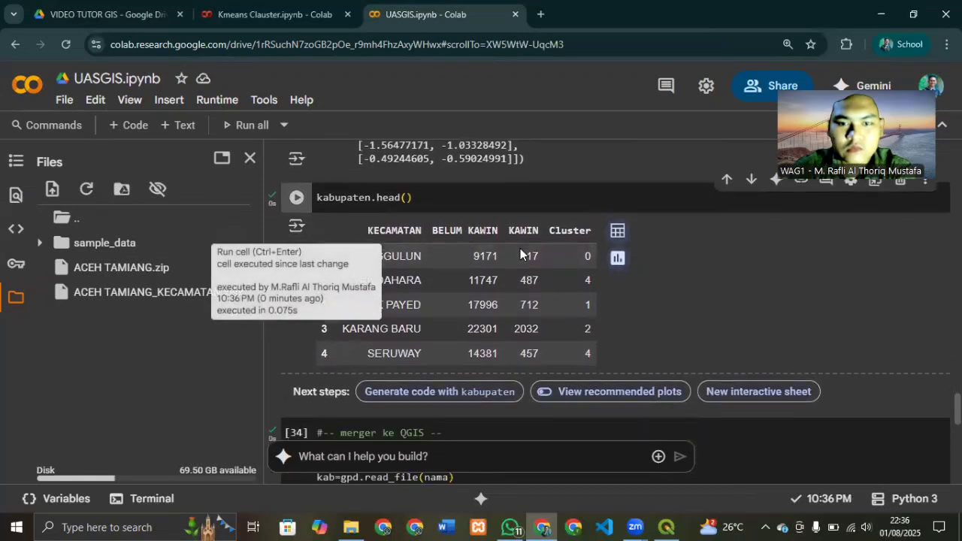
Run the cell that left-merges kab with kabupaten on KECAMATAN into kab1 and review its first rows.
{"action": "scroll", "coordinate": [520, 254], "scroll_direction": "down", "scroll_amount": 2}
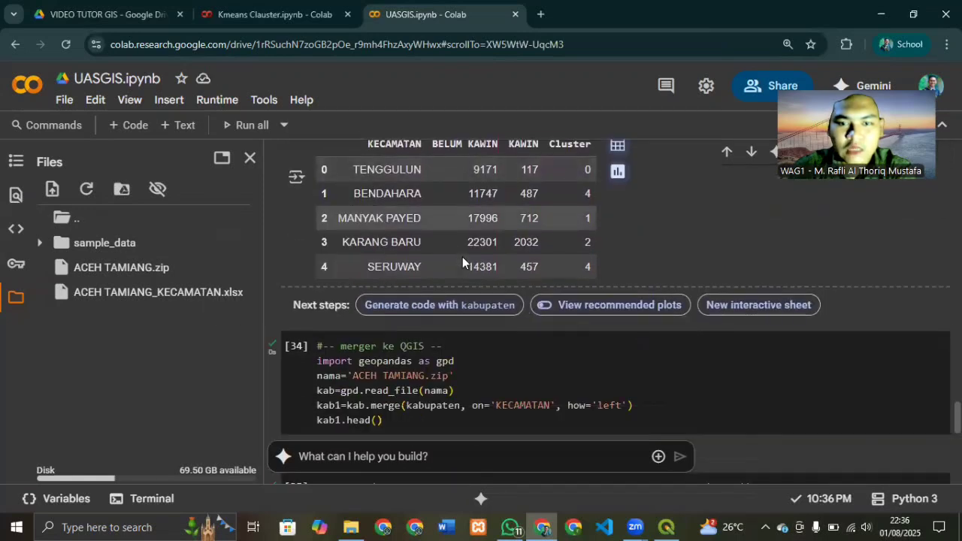
{"action": "scroll", "coordinate": [462, 258], "scroll_direction": "down", "scroll_amount": 2}
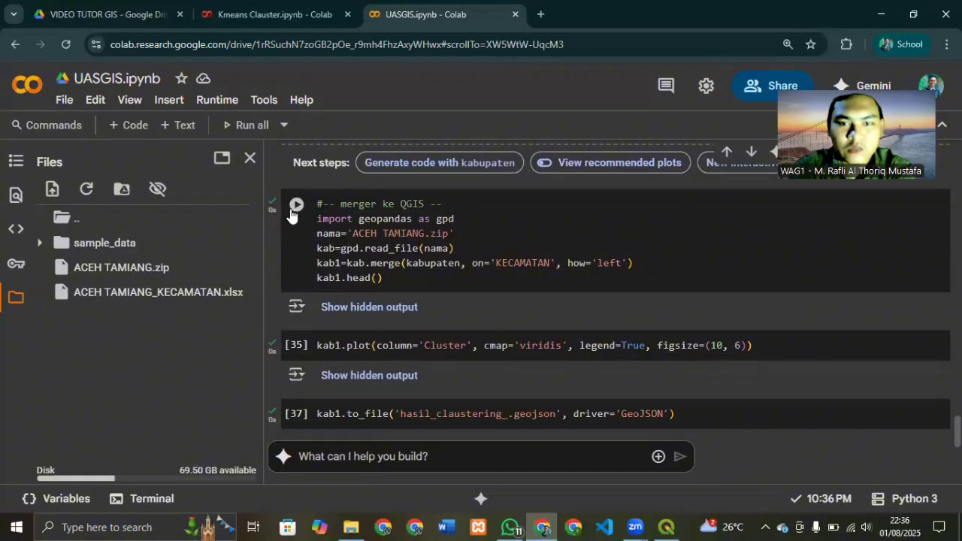
{"action": "left_click", "coordinate": [296, 206]}
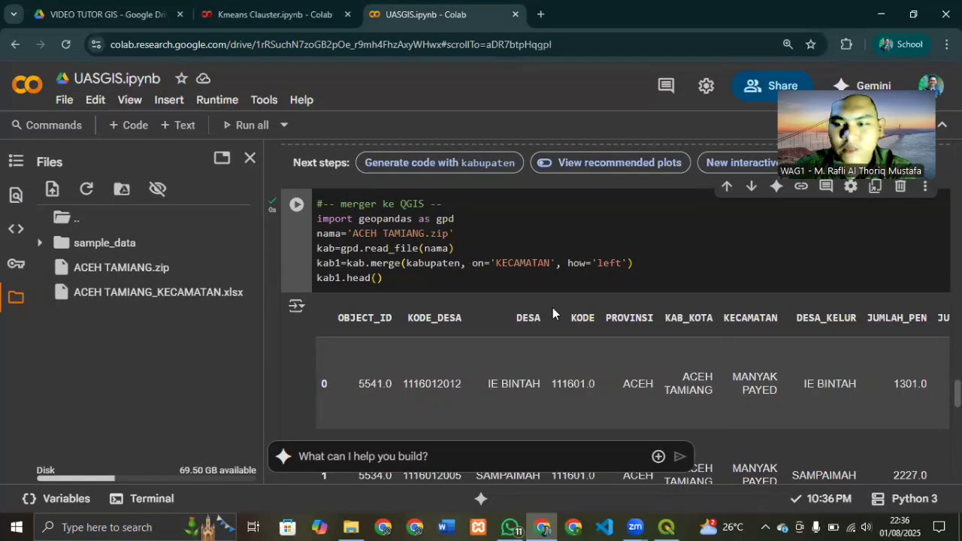
{"action": "scroll", "coordinate": [553, 308], "scroll_direction": "down", "scroll_amount": 4}
{"action": "scroll", "coordinate": [552, 307], "scroll_direction": "down", "scroll_amount": 5}
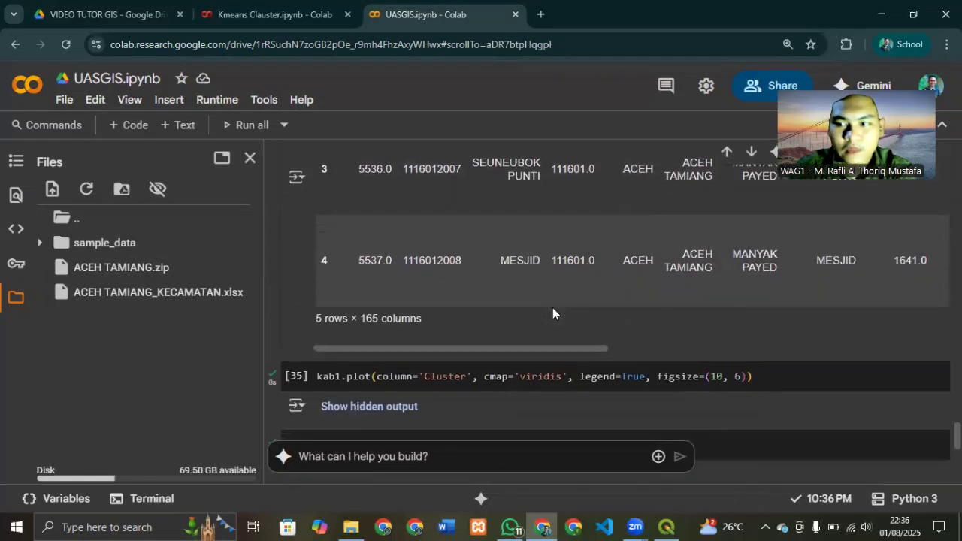
Run the kab1.plot cell to map the Cluster column in viridis colours and examine the resulting map.
{"action": "scroll", "coordinate": [365, 313], "scroll_direction": "up", "scroll_amount": 1}
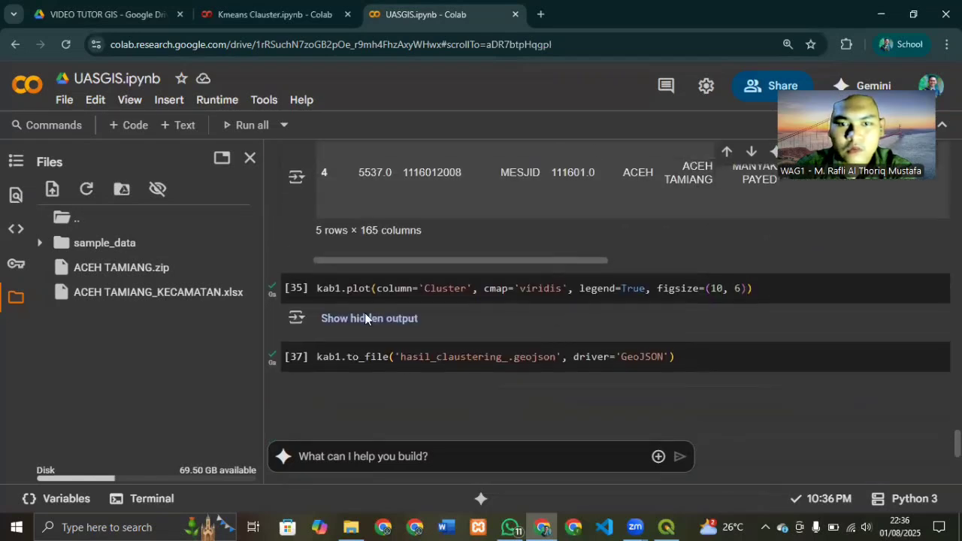
{"action": "left_click", "coordinate": [297, 290]}
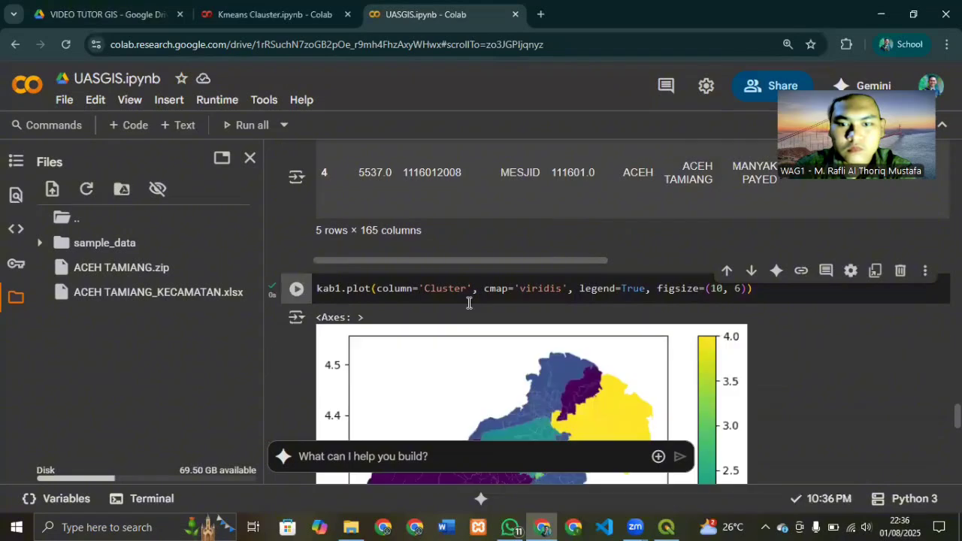
{"action": "scroll", "coordinate": [468, 302], "scroll_direction": "down", "scroll_amount": 3}
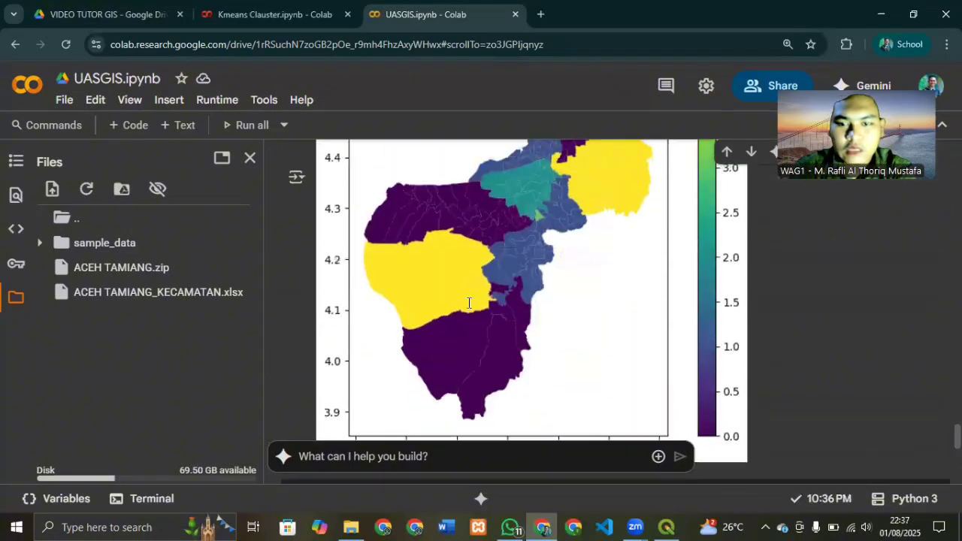
{"action": "scroll", "coordinate": [543, 284], "scroll_direction": "up", "scroll_amount": 1}
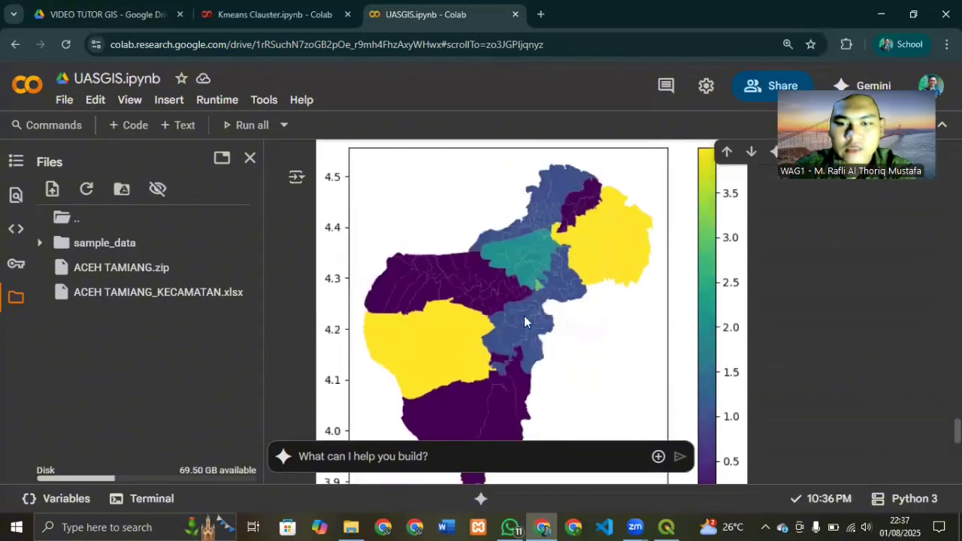
{"action": "scroll", "coordinate": [507, 344], "scroll_direction": "down", "scroll_amount": 2}
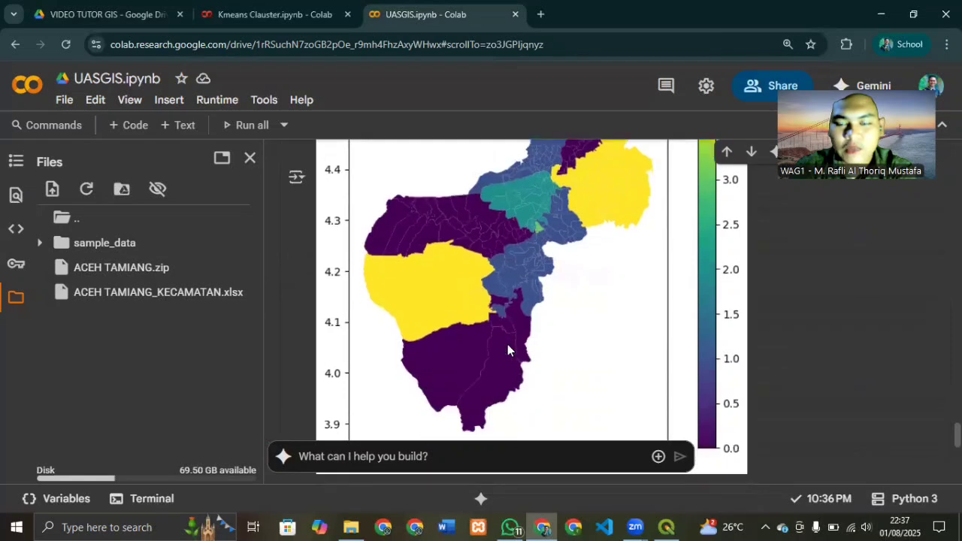
{"action": "scroll", "coordinate": [507, 345], "scroll_direction": "up", "scroll_amount": 2}
{"action": "scroll", "coordinate": [508, 349], "scroll_direction": "down", "scroll_amount": 3}
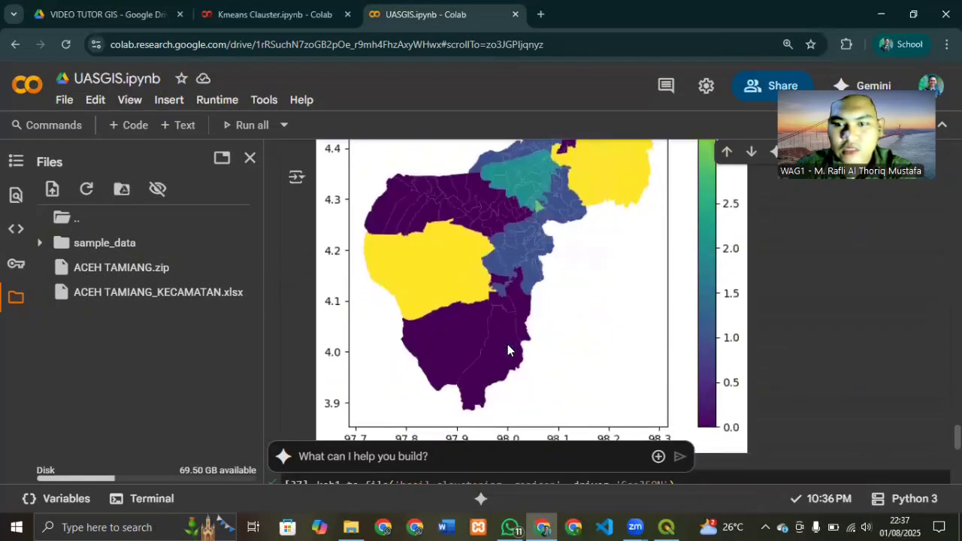
{"action": "scroll", "coordinate": [507, 344], "scroll_direction": "down", "scroll_amount": 5}
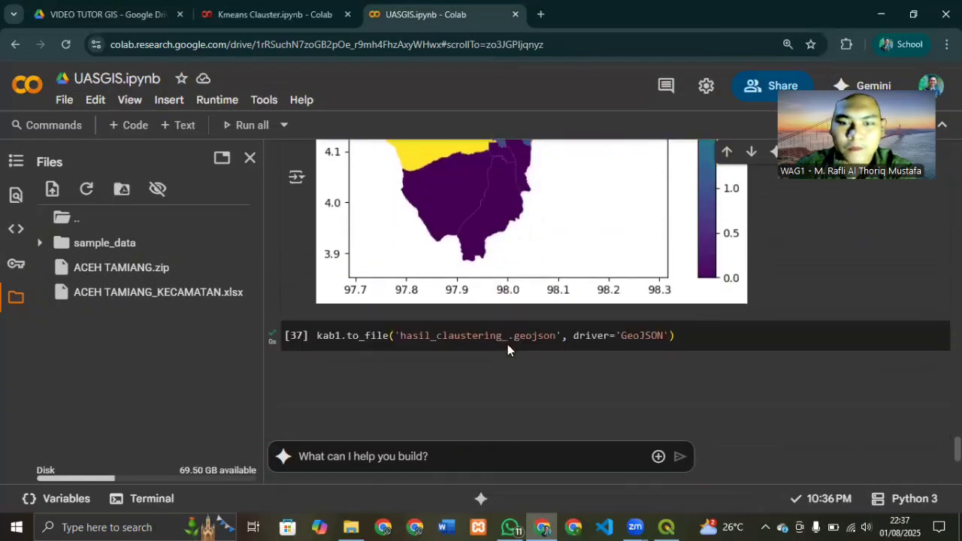
{"action": "scroll", "coordinate": [451, 273], "scroll_direction": "up", "scroll_amount": 3}
Run the kab1.to_file cell to write hasil_claustering_.geojson with the GeoJSON driver and download that file.
{"action": "scroll", "coordinate": [459, 261], "scroll_direction": "down", "scroll_amount": 4}
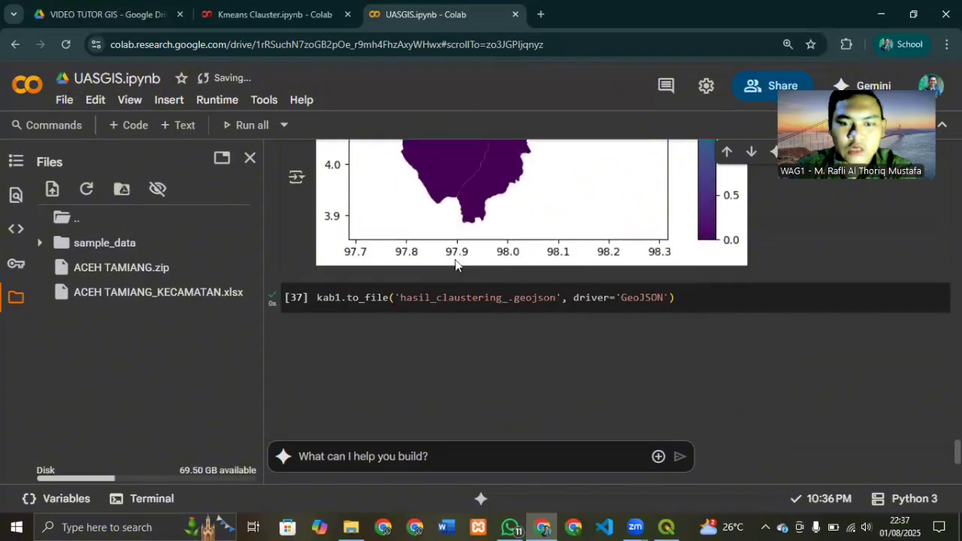
{"action": "left_click", "coordinate": [296, 298]}
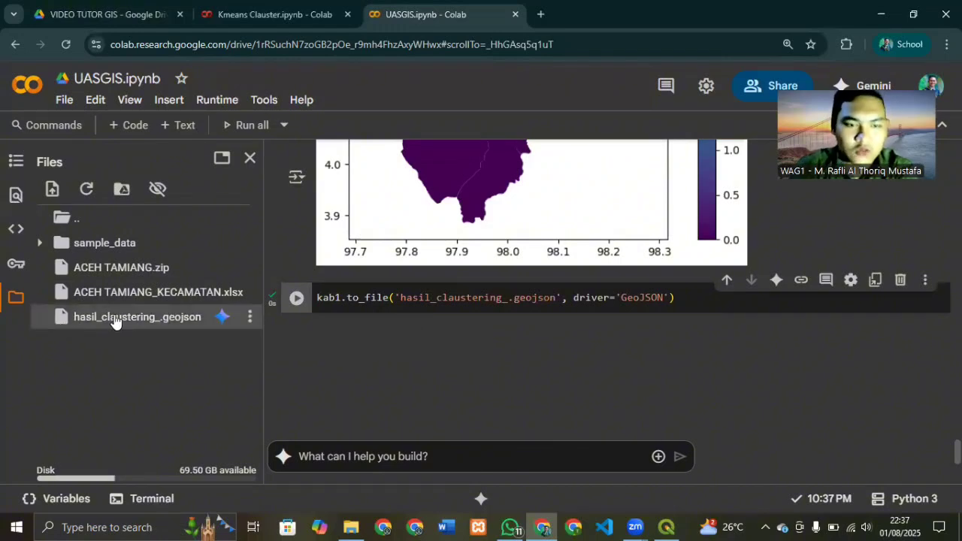
{"action": "right_click", "coordinate": [116, 318]}
{"action": "left_click", "coordinate": [139, 333]}
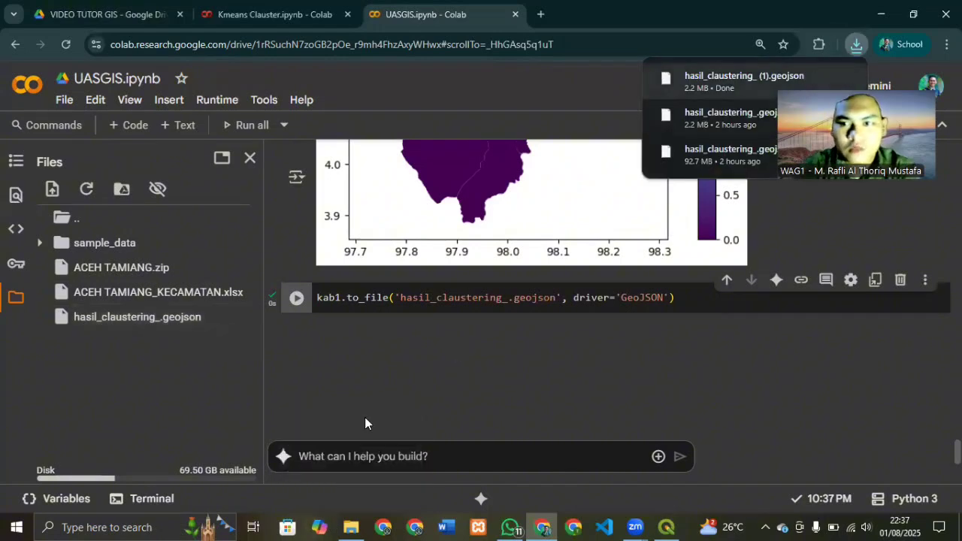
Copy hasil_claustering_.geojson from the Downloads folder into the UAS_GIS folder on drive E.
{"action": "left_click", "coordinate": [351, 527]}
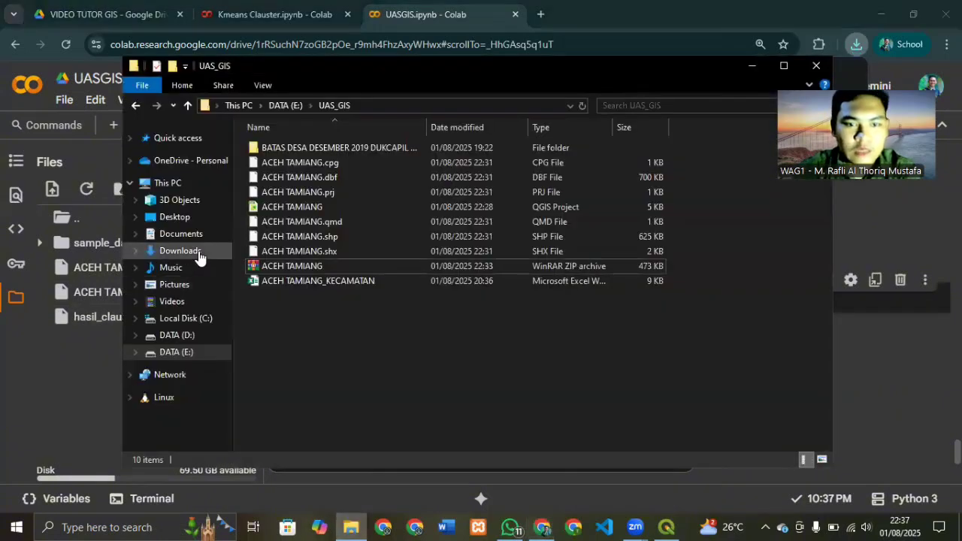
{"action": "left_click", "coordinate": [198, 253]}
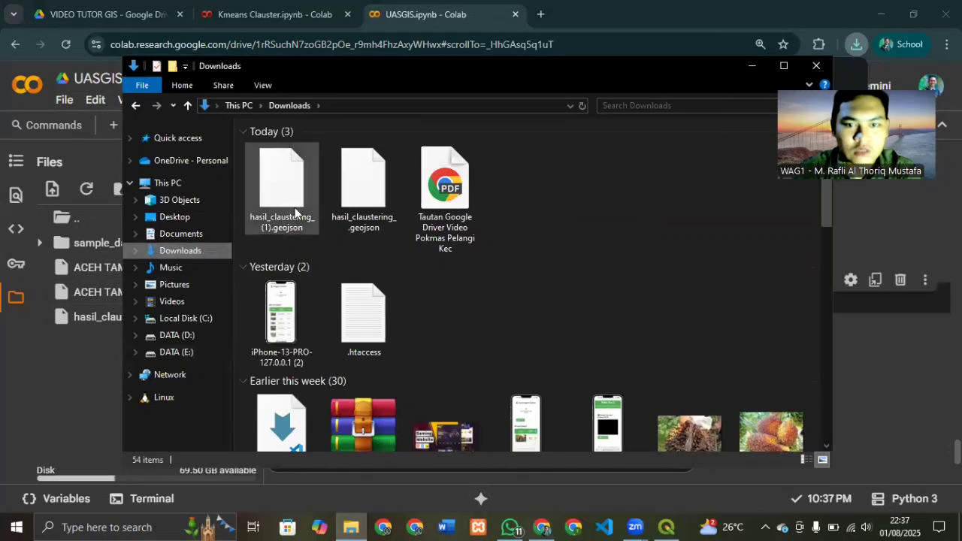
{"action": "left_click", "coordinate": [295, 213]}
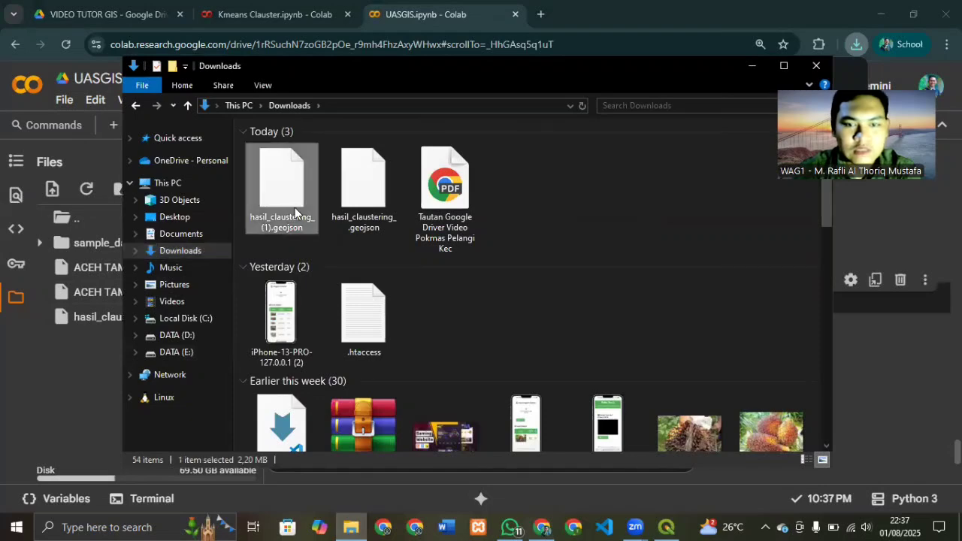
{"action": "left_click", "coordinate": [336, 211]}
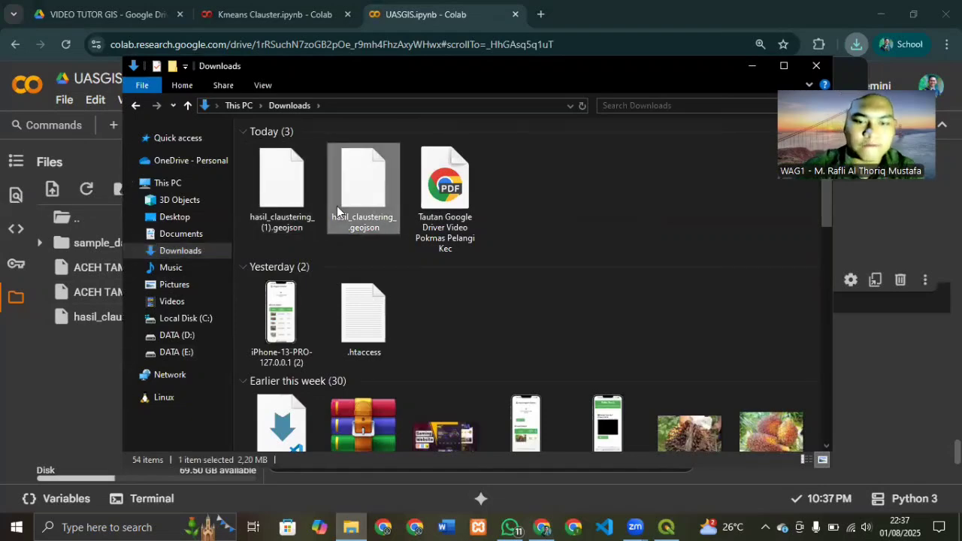
{"action": "left_click", "coordinate": [193, 352]}
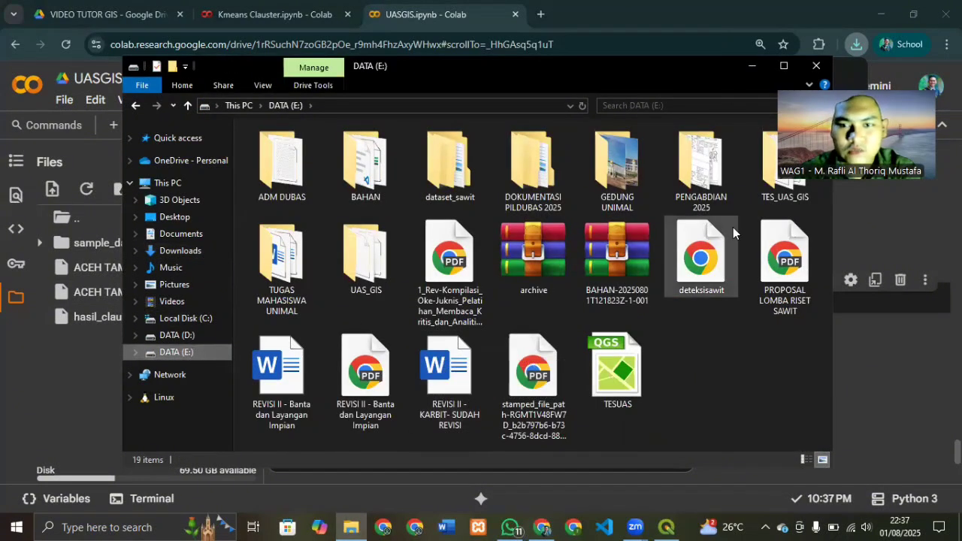
{"action": "double_click", "coordinate": [375, 267]}
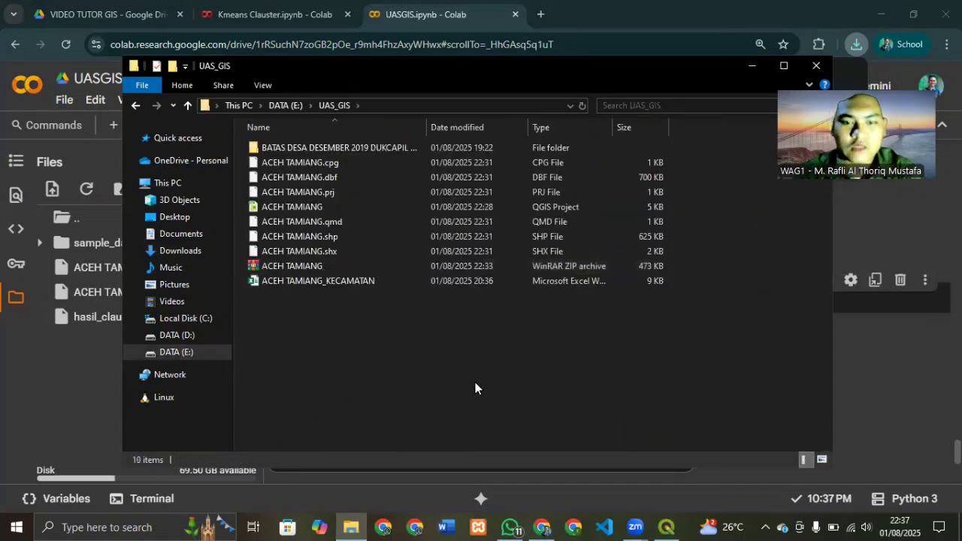
{"action": "key", "text": "ctrl+v"}
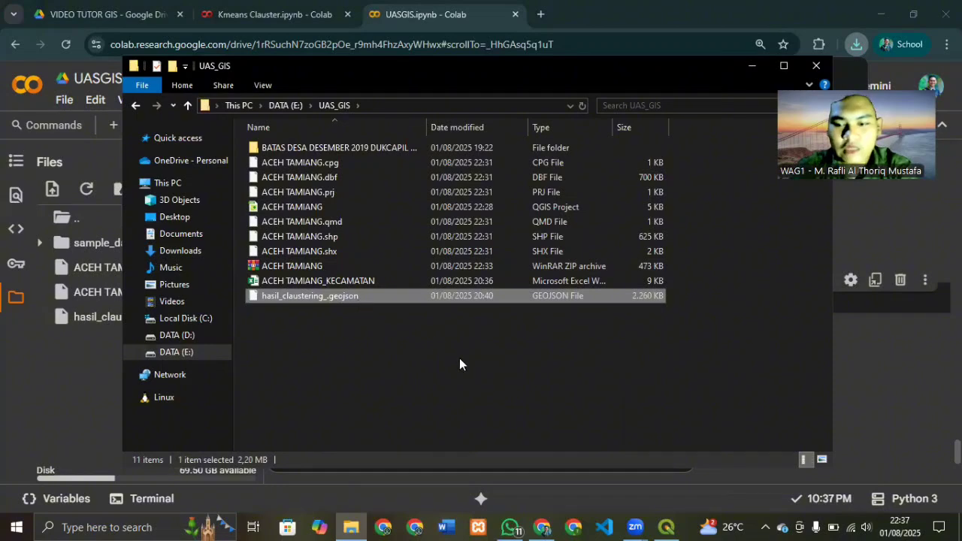
Switch to QGIS and add hasil_claustering_.geojson from the UAS_GIS folder as a vector layer.
{"action": "left_click", "coordinate": [667, 527]}
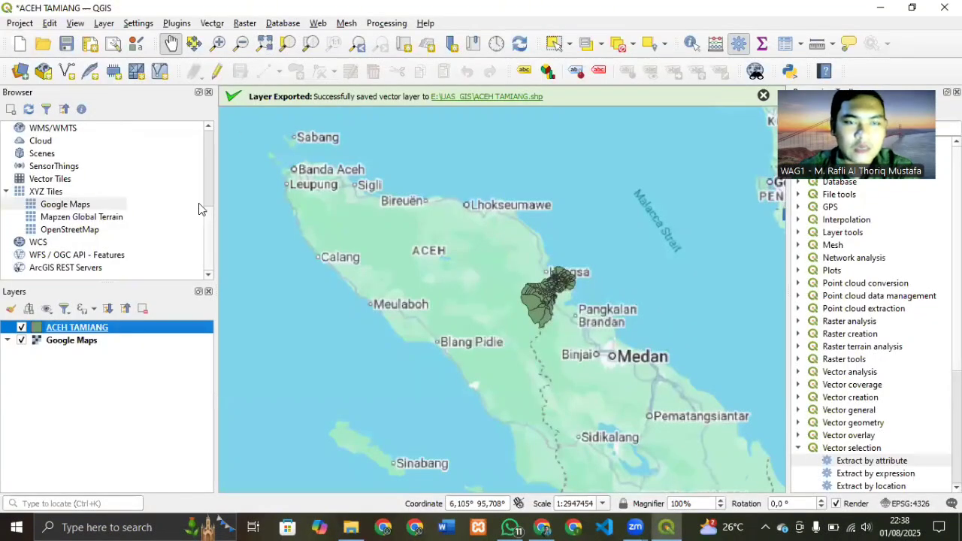
{"action": "left_click", "coordinate": [104, 24]}
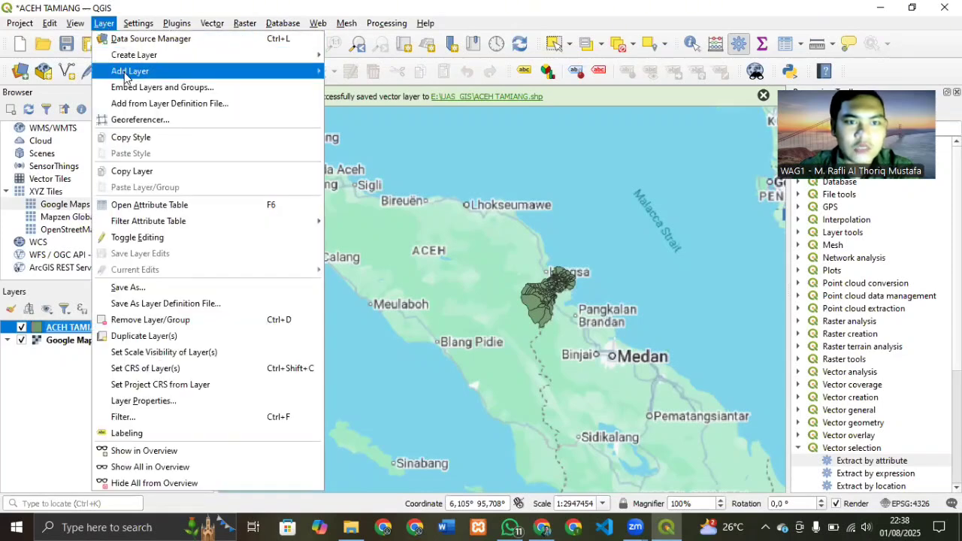
{"action": "mouse_move", "coordinate": [126, 74]}
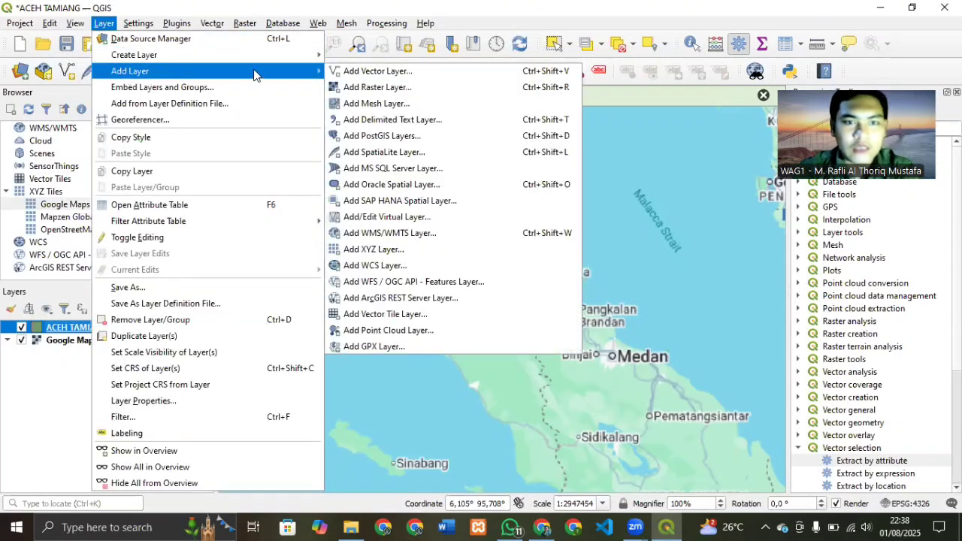
{"action": "left_click", "coordinate": [342, 74]}
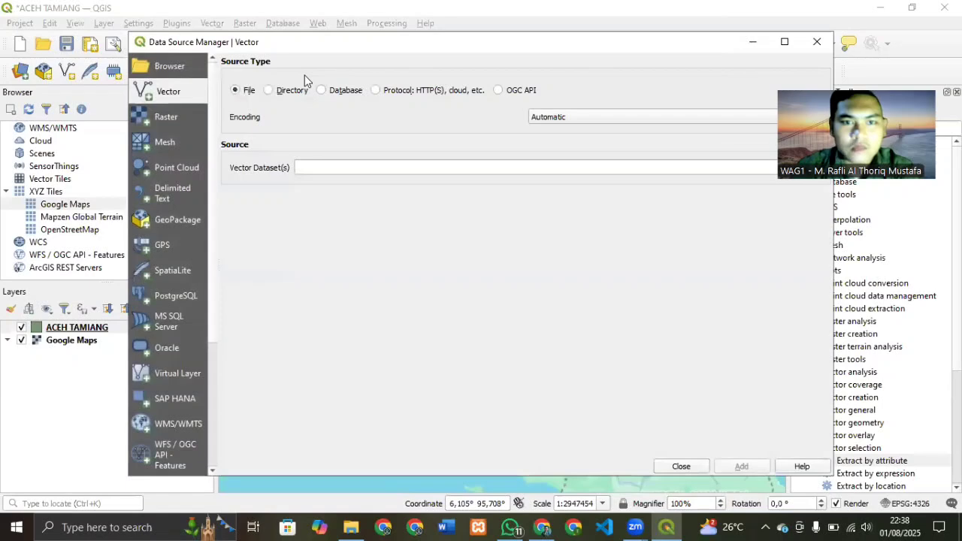
{"action": "left_click_drag", "start_coordinate": [300, 43], "coordinate": [219, 44]}
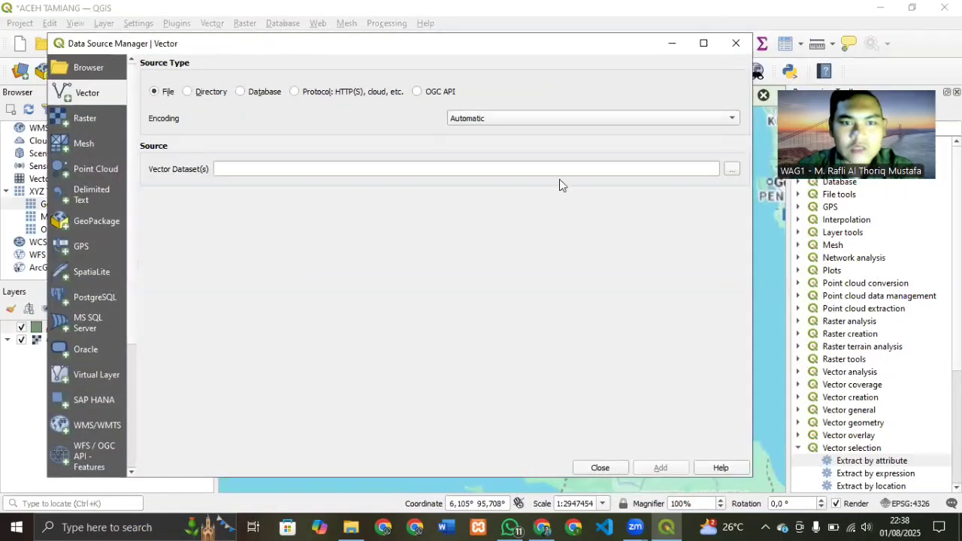
{"action": "left_click", "coordinate": [732, 173]}
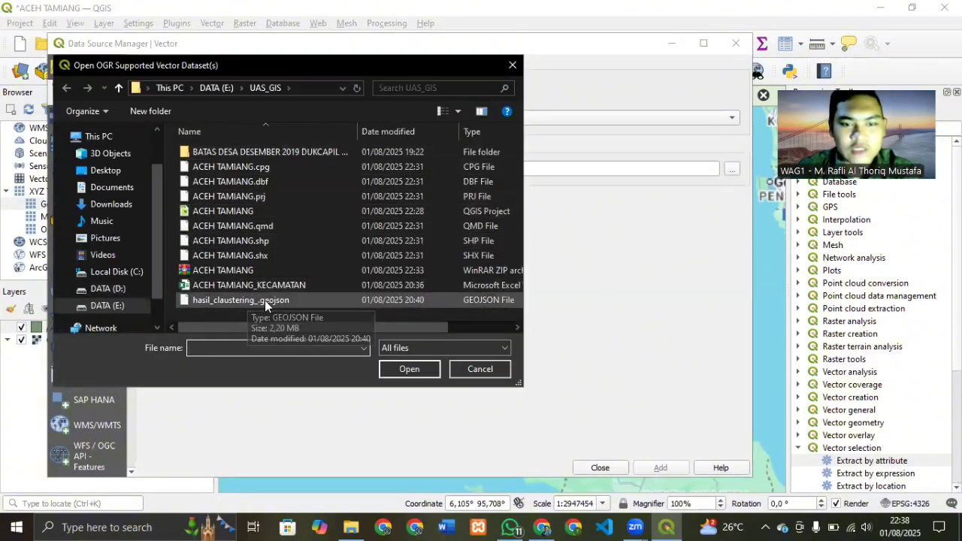
{"action": "left_click", "coordinate": [237, 303]}
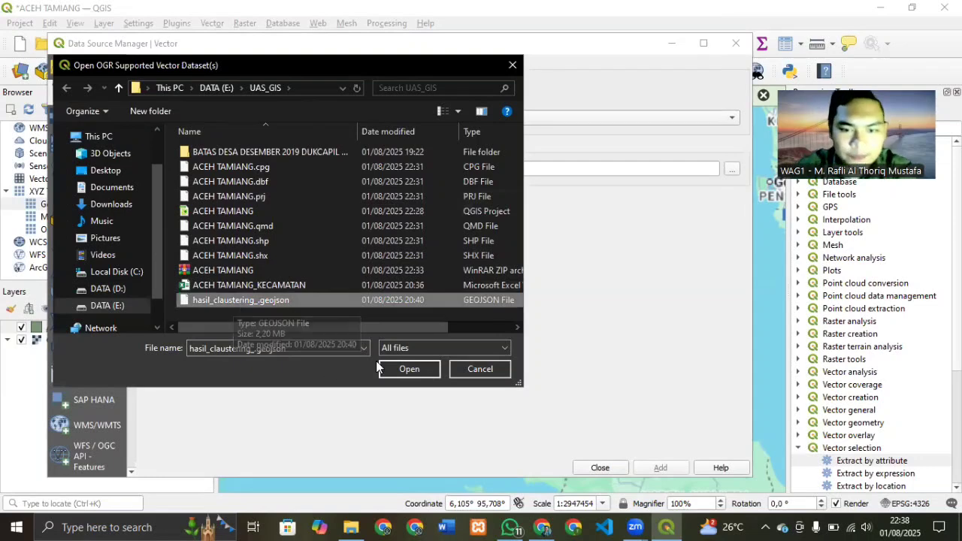
{"action": "left_click", "coordinate": [403, 366]}
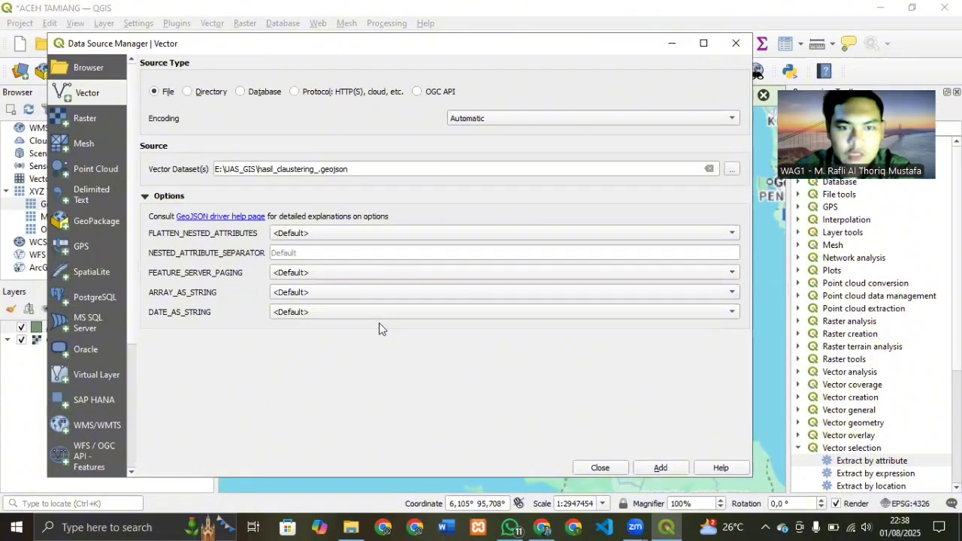
{"action": "left_click", "coordinate": [661, 468]}
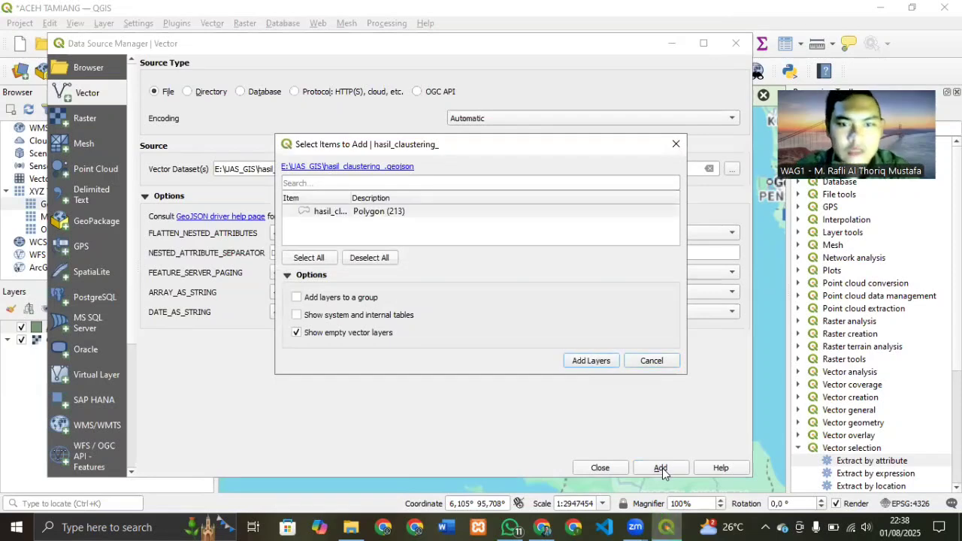
{"action": "left_click", "coordinate": [598, 364]}
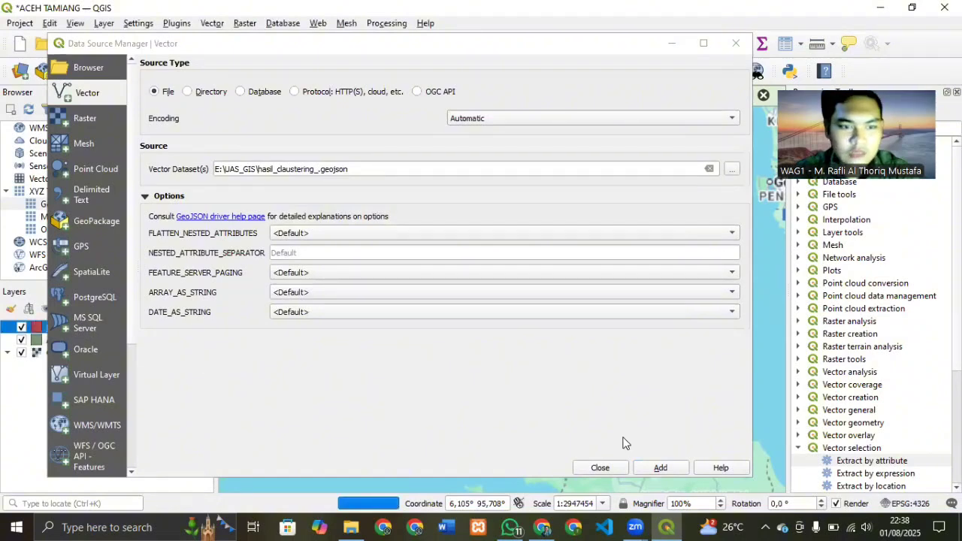
{"action": "left_click", "coordinate": [590, 467]}
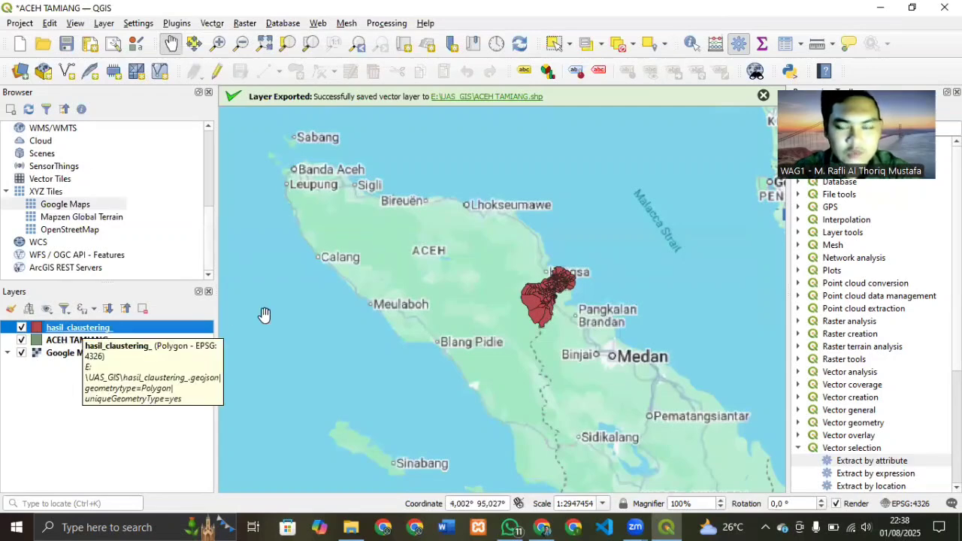
Compare the hasil_claustering_ polygons with the ACEH TAMIANG layer beneath by hiding and showing the new layer.
{"action": "scroll", "coordinate": [571, 291], "scroll_direction": "up", "scroll_amount": 1}
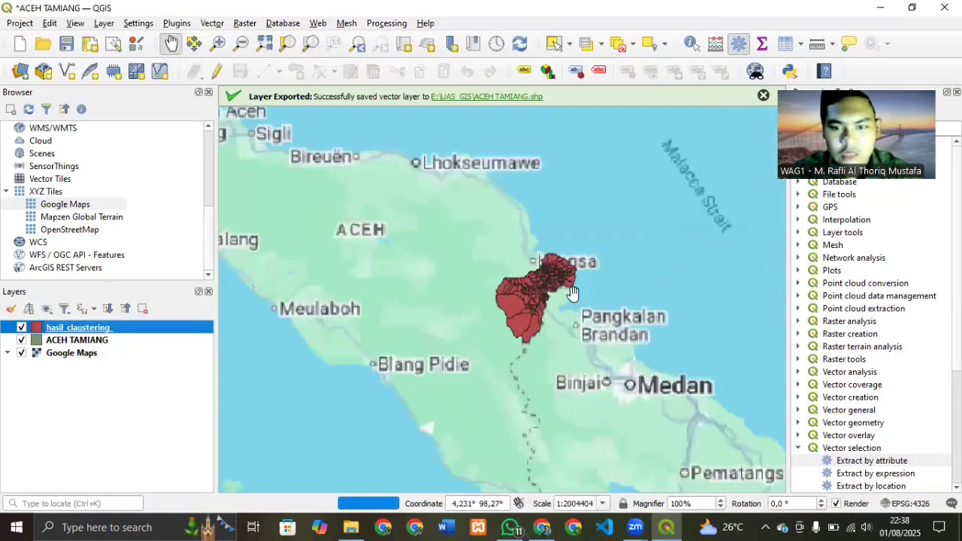
{"action": "scroll", "coordinate": [571, 292], "scroll_direction": "up", "scroll_amount": 1}
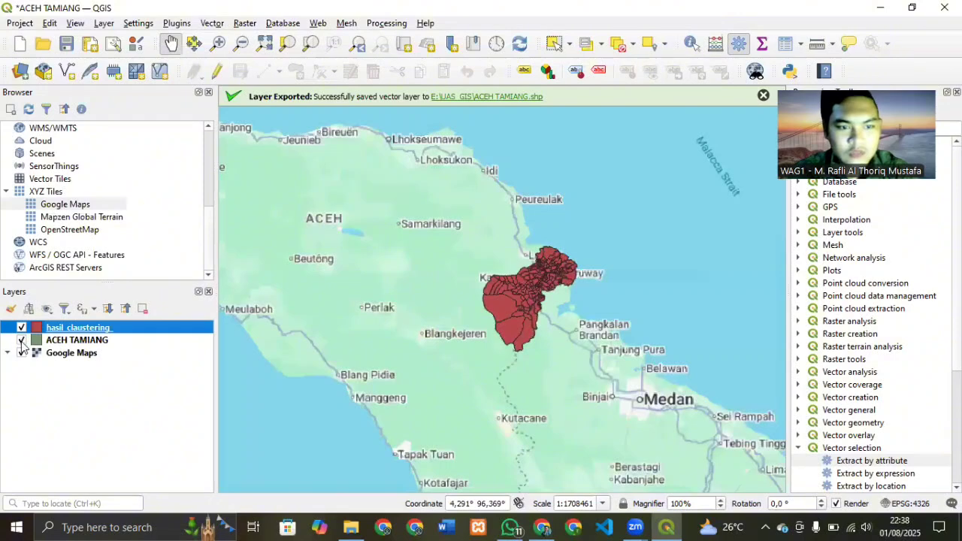
{"action": "left_click", "coordinate": [22, 328]}
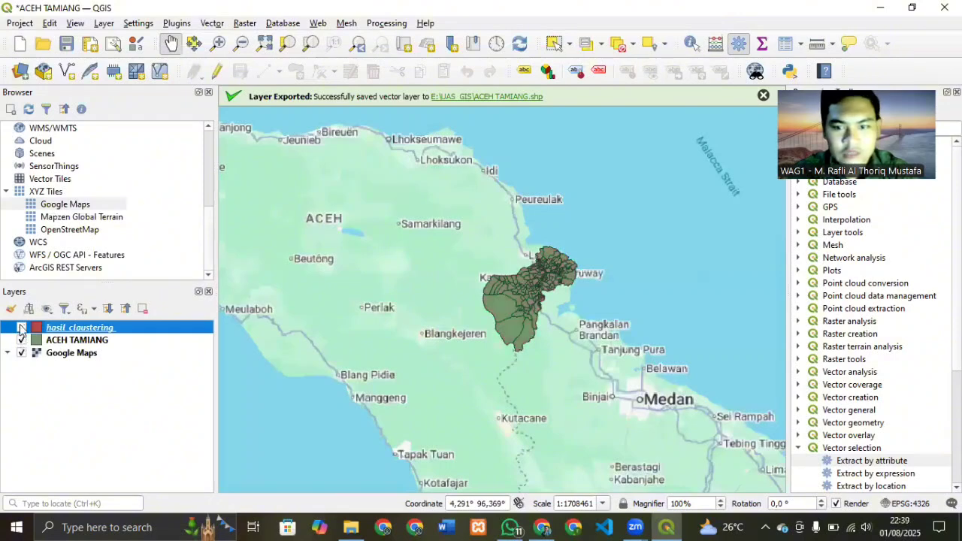
{"action": "left_click", "coordinate": [21, 327]}
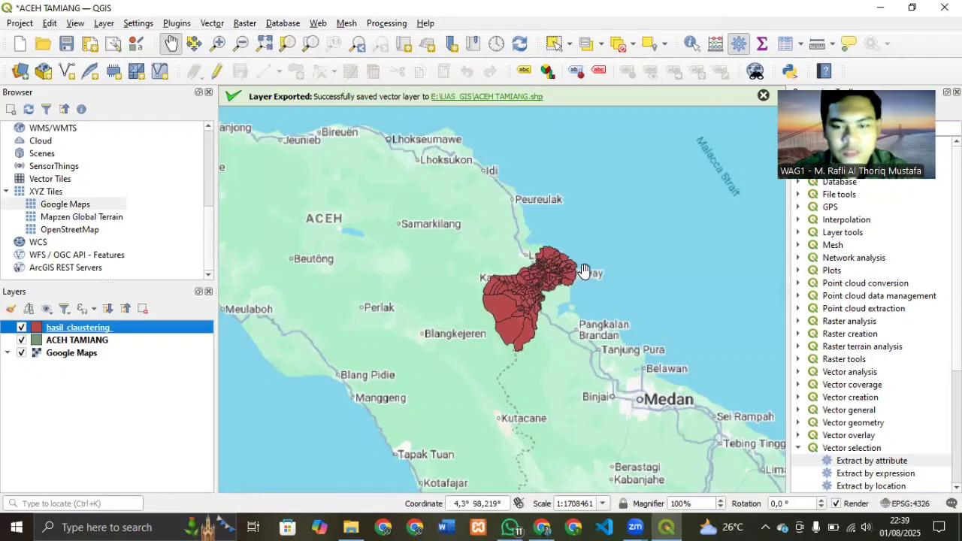
{"action": "scroll", "coordinate": [583, 269], "scroll_direction": "up", "scroll_amount": 1}
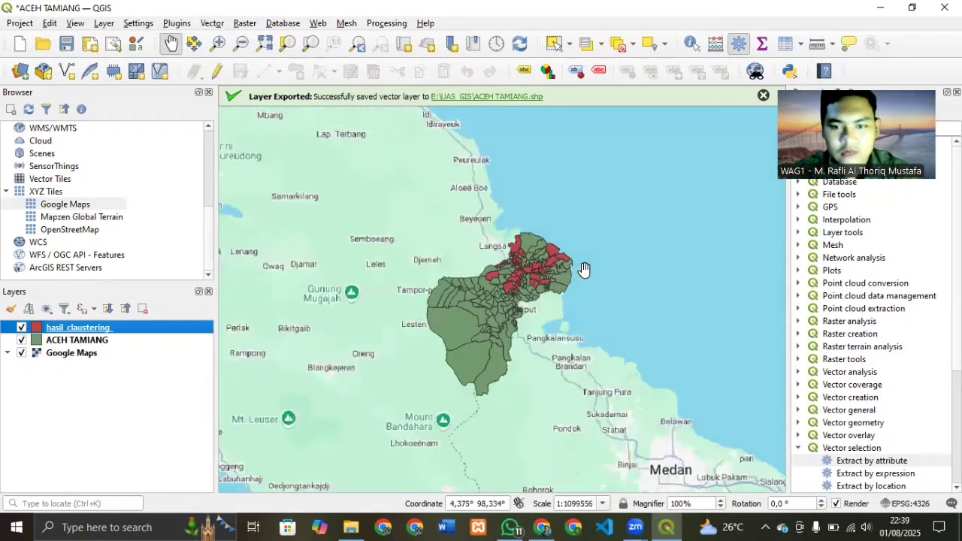
{"action": "scroll", "coordinate": [584, 269], "scroll_direction": "up", "scroll_amount": 1}
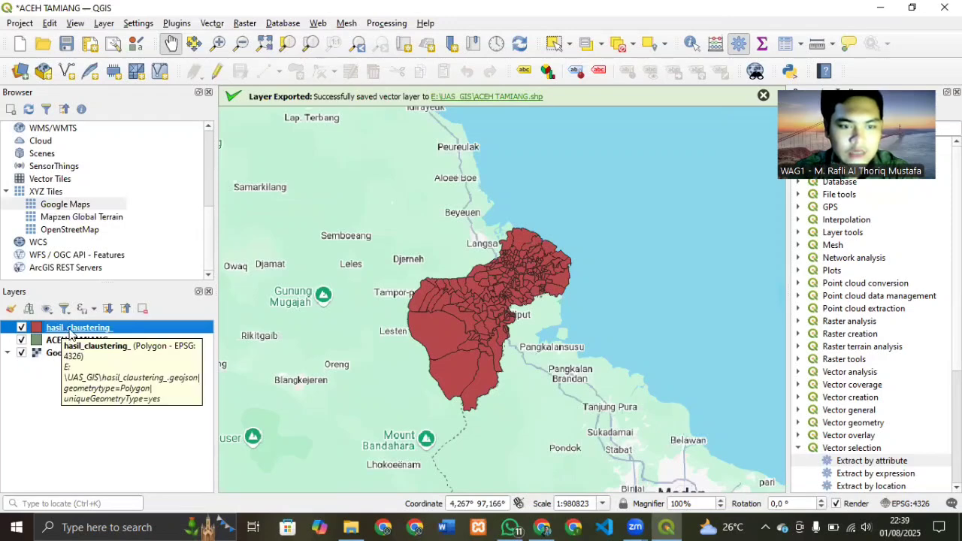
Open the hasil_claustering_ layer's properties and set its symbology to Categorized.
{"action": "right_click", "coordinate": [69, 333]}
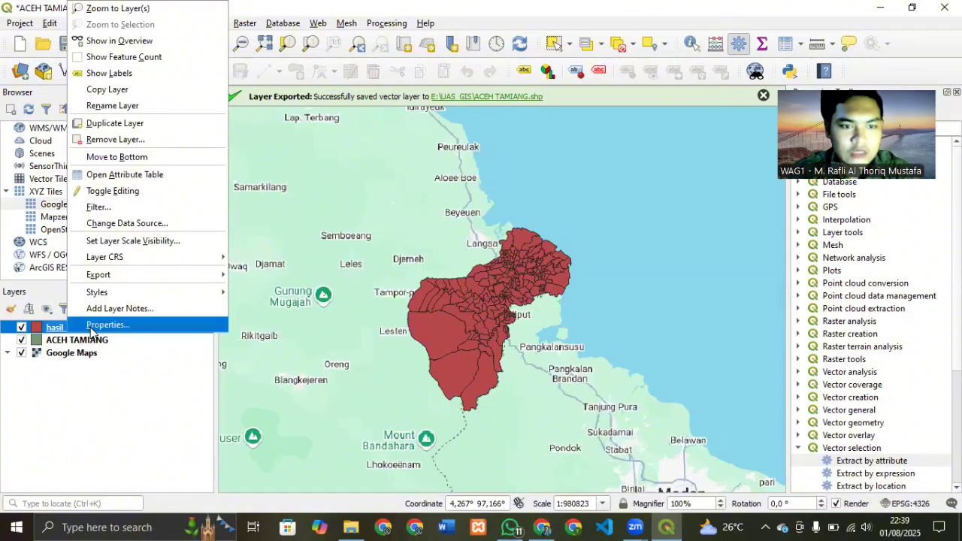
{"action": "left_click", "coordinate": [91, 325]}
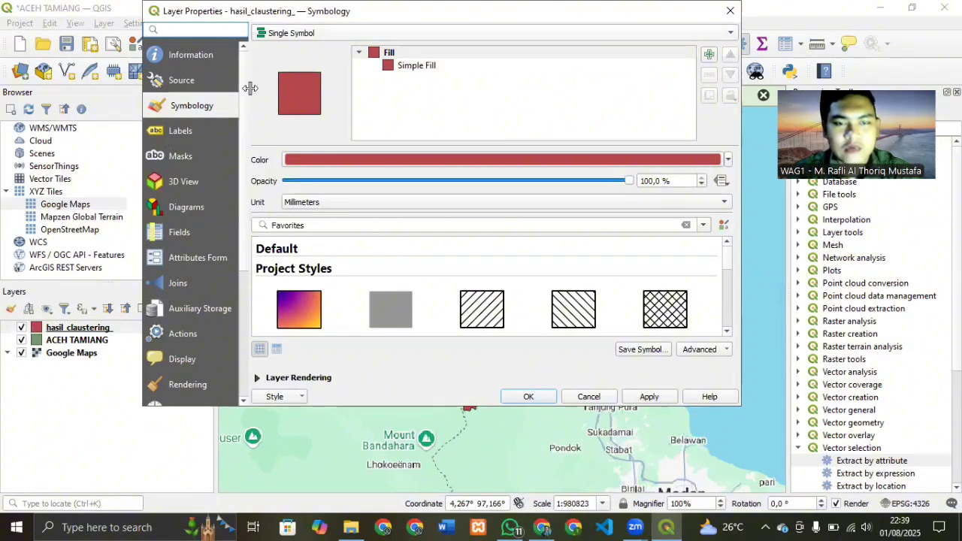
{"action": "left_click", "coordinate": [322, 33]}
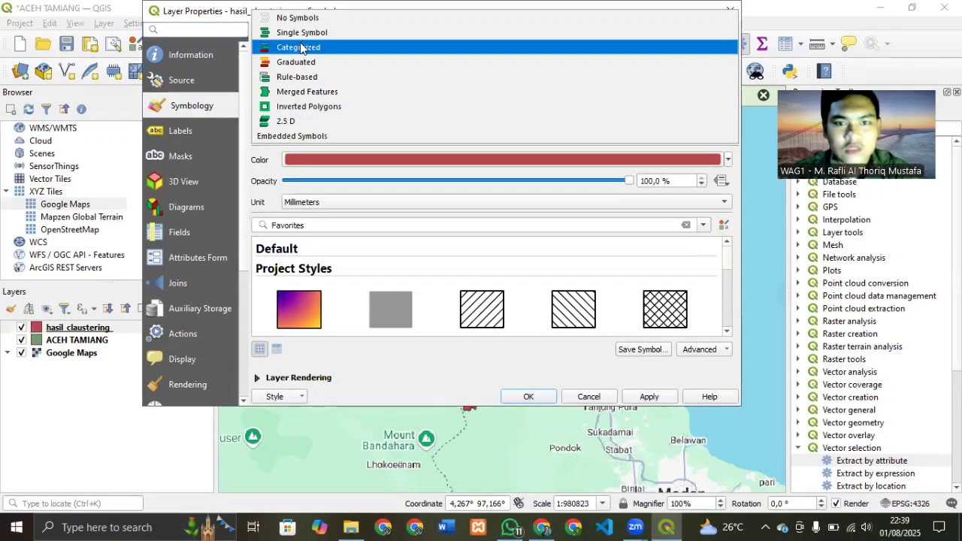
{"action": "left_click", "coordinate": [300, 47]}
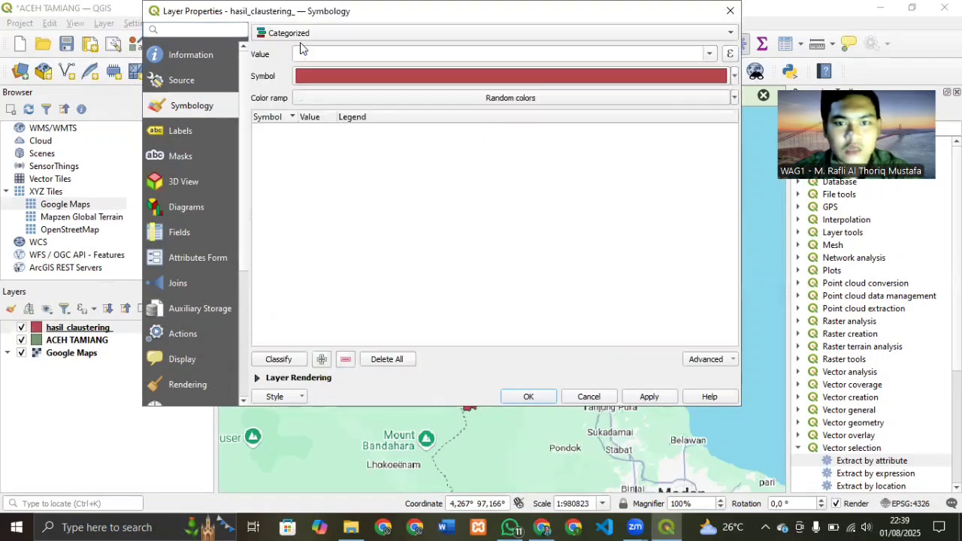
{"action": "left_click", "coordinate": [279, 362]}
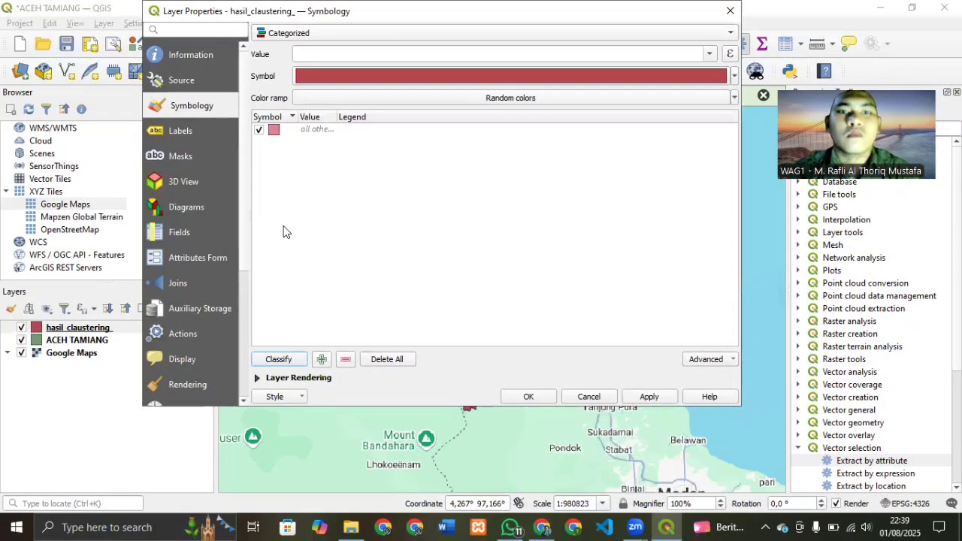
{"action": "left_click", "coordinate": [268, 34]}
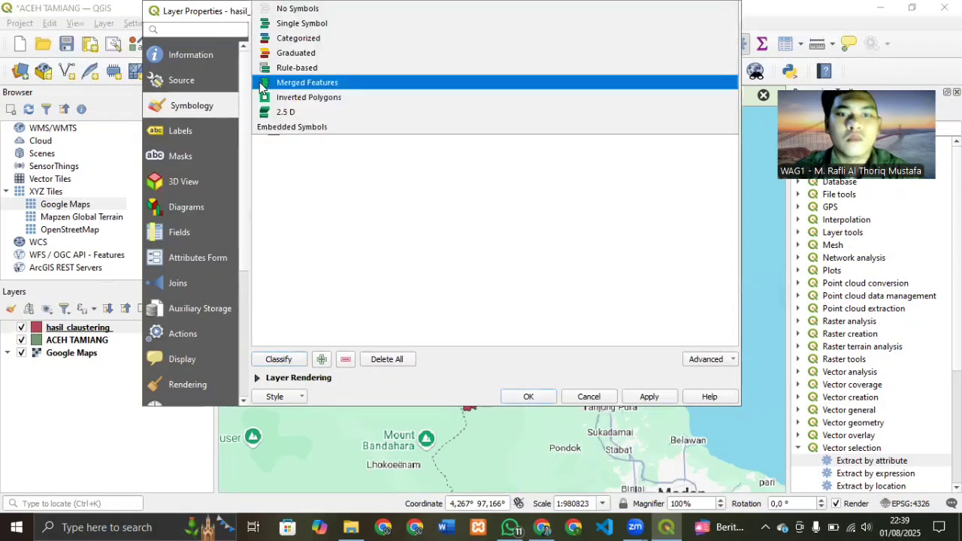
{"action": "left_click", "coordinate": [305, 40]}
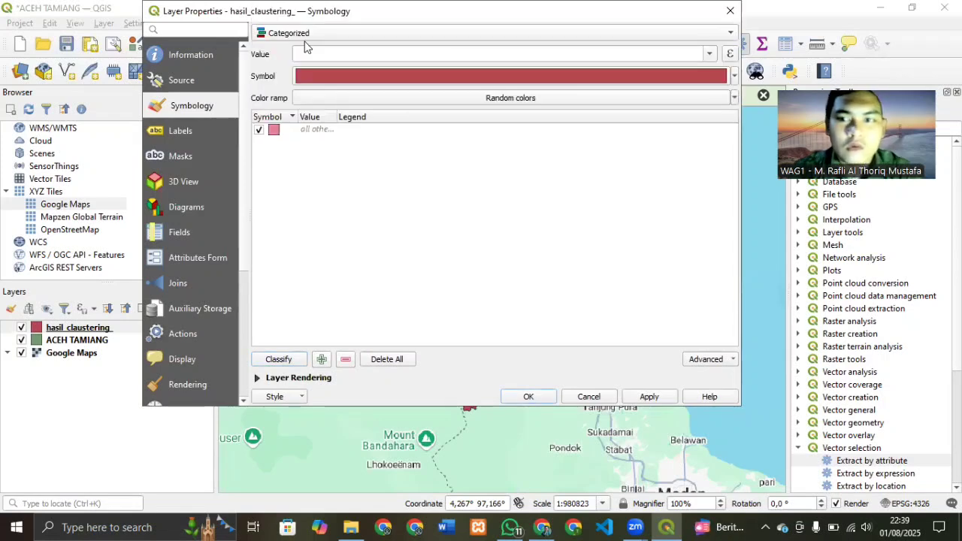
Classify the layer by the Cluster field with random colors and apply the symbology.
{"action": "left_click", "coordinate": [305, 47]}
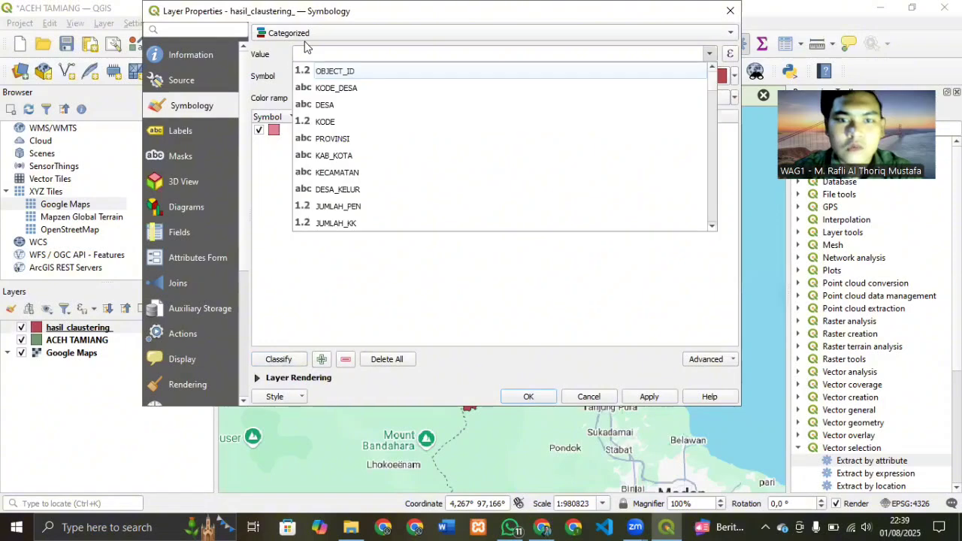
{"action": "scroll", "coordinate": [353, 151], "scroll_direction": "down", "scroll_amount": 10}
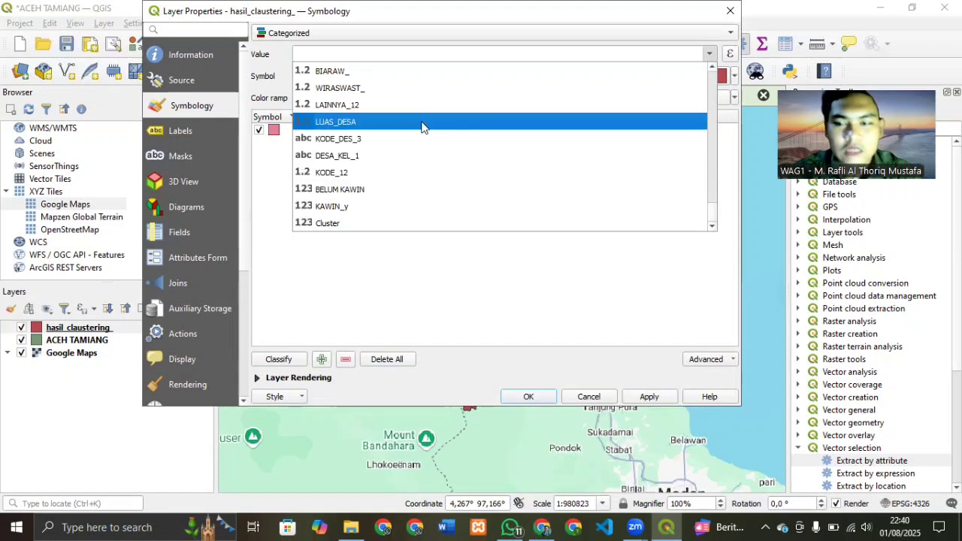
{"action": "scroll", "coordinate": [427, 128], "scroll_direction": "up", "scroll_amount": 3}
{"action": "scroll", "coordinate": [391, 124], "scroll_direction": "down", "scroll_amount": 5}
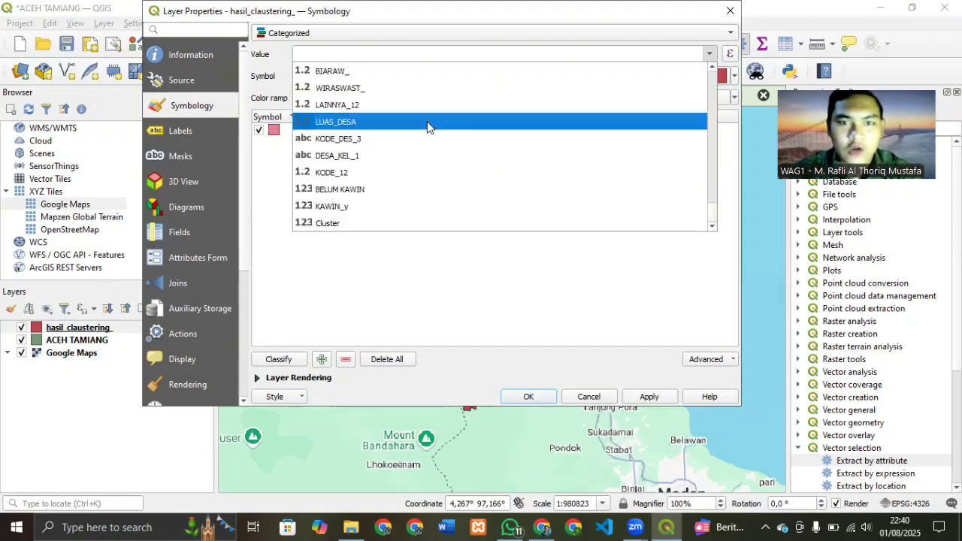
{"action": "left_click", "coordinate": [322, 226]}
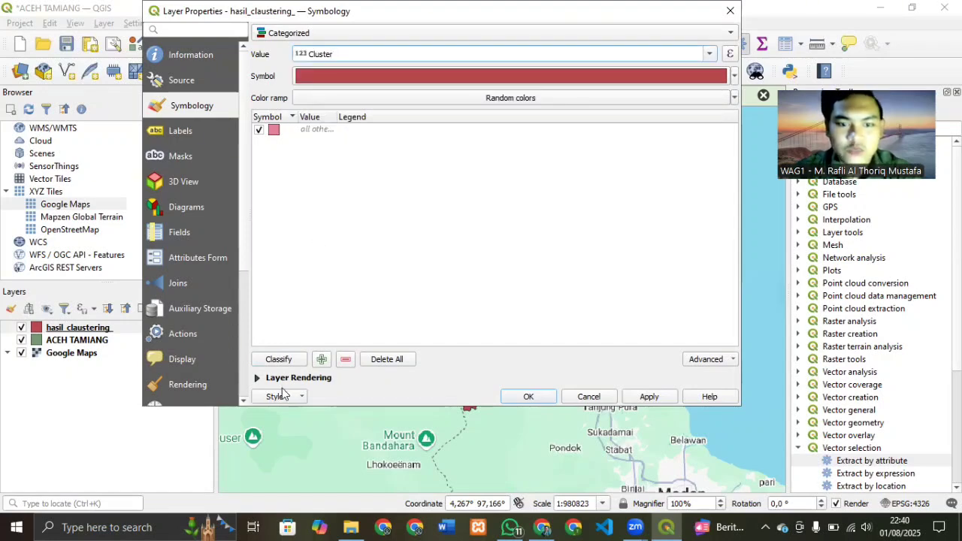
{"action": "left_click", "coordinate": [279, 360]}
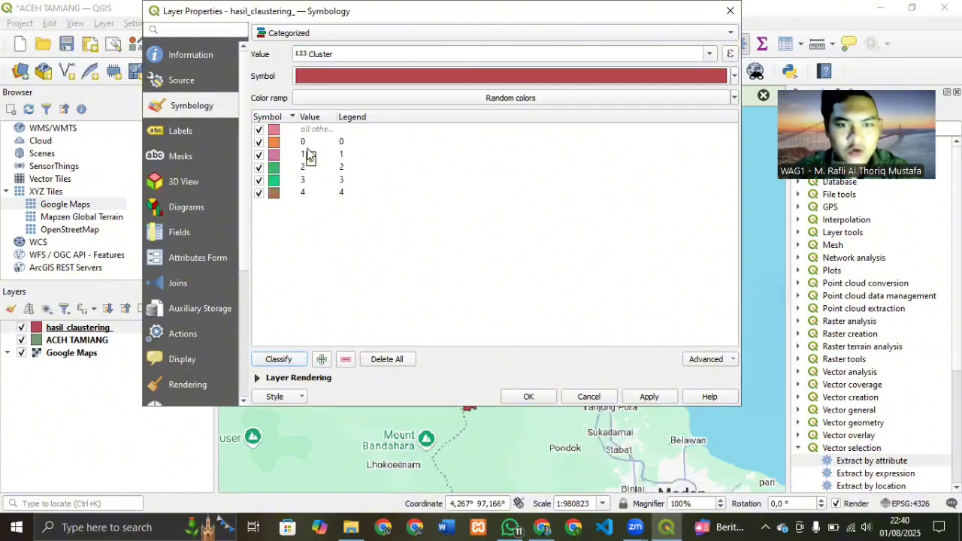
{"action": "left_click", "coordinate": [649, 398]}
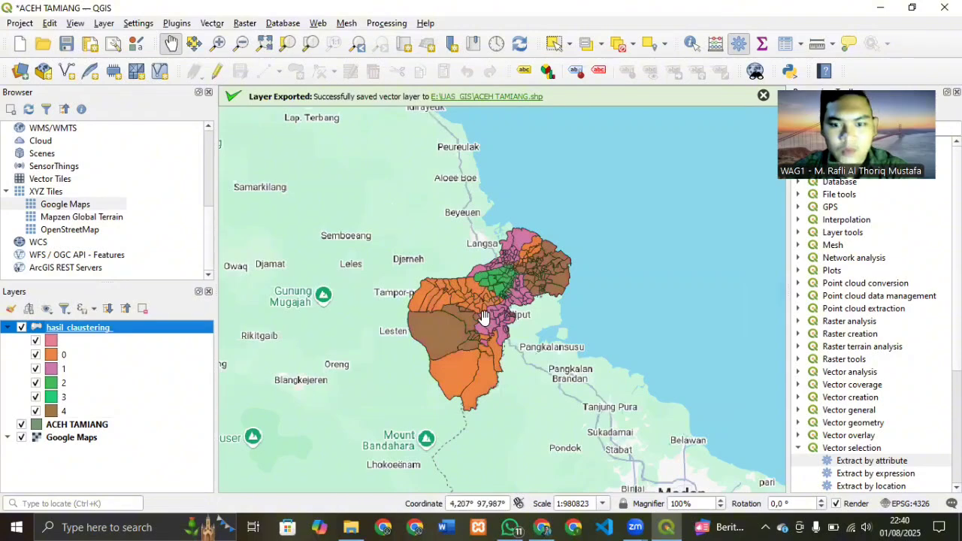
Examine how the cluster colours are distributed across the Aceh Tamiang polygons on the map.
{"action": "scroll", "coordinate": [566, 284], "scroll_direction": "up", "scroll_amount": 1}
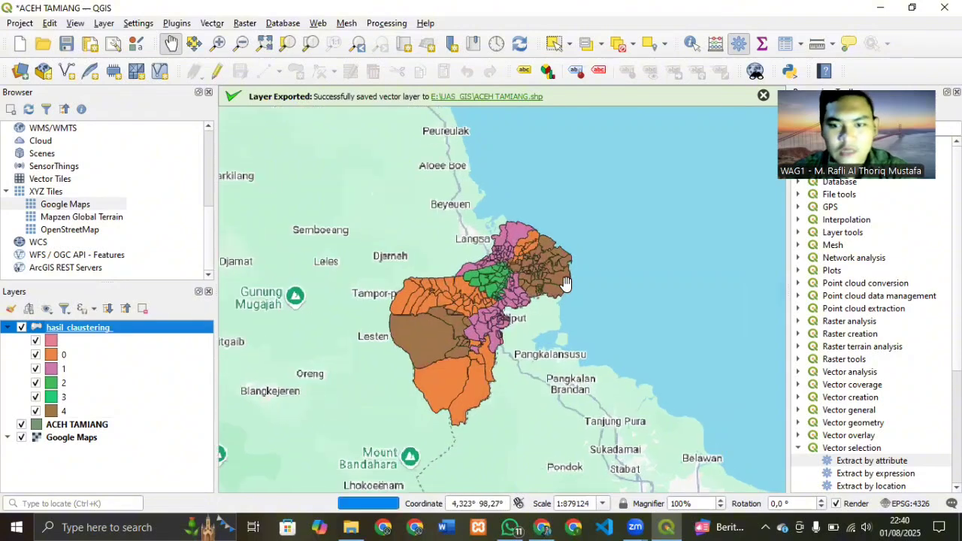
{"action": "scroll", "coordinate": [565, 284], "scroll_direction": "up", "scroll_amount": 2}
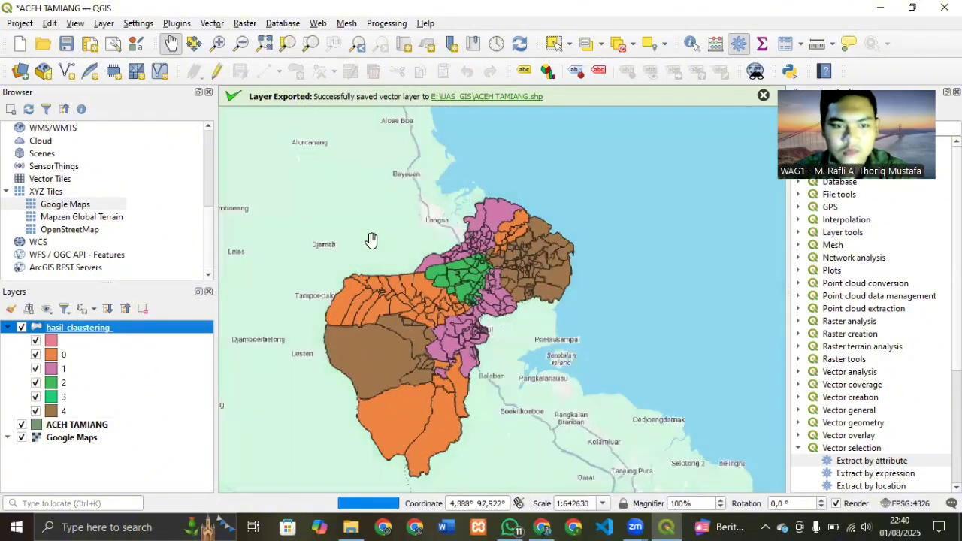
{"action": "left_click_drag", "start_coordinate": [367, 232], "coordinate": [401, 232]}
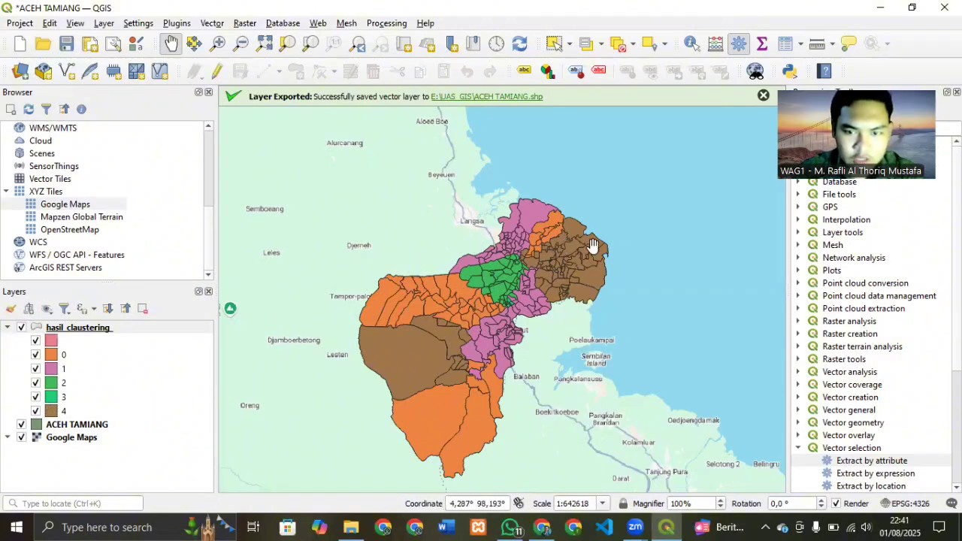
{"action": "scroll", "coordinate": [522, 336], "scroll_direction": "down", "scroll_amount": 1}
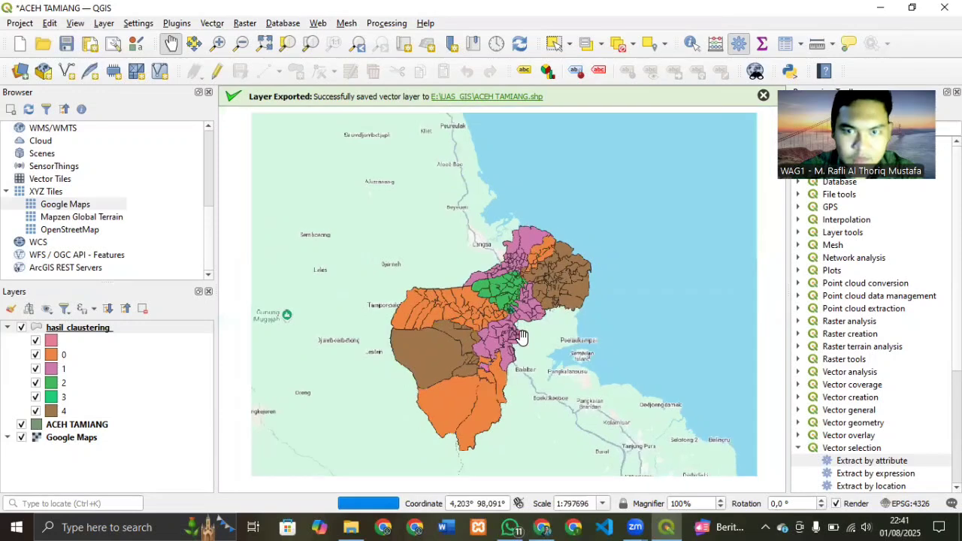
{"action": "scroll", "coordinate": [522, 336], "scroll_direction": "down", "scroll_amount": 1}
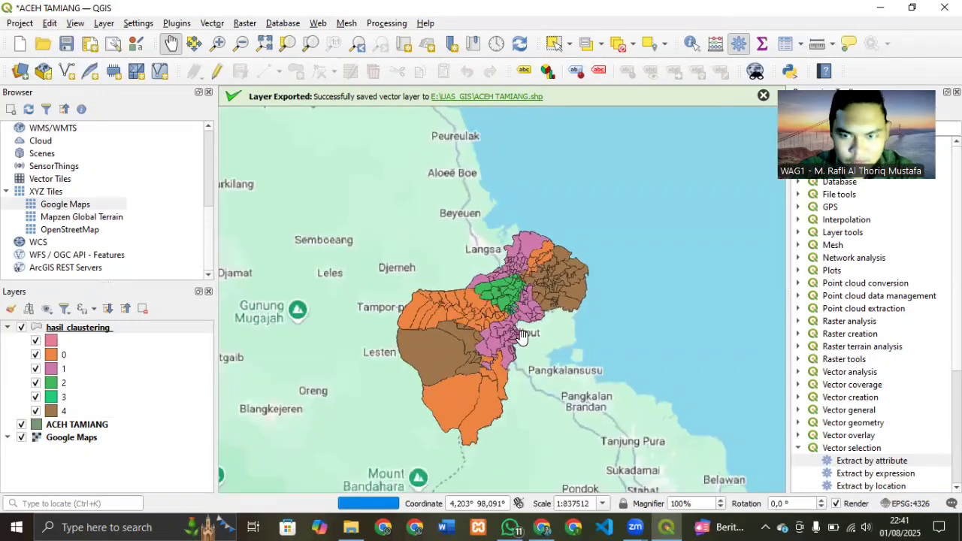
Save the ACEH TAMIANG project with the categorized cluster layer.
{"action": "right_click", "coordinate": [143, 407]}
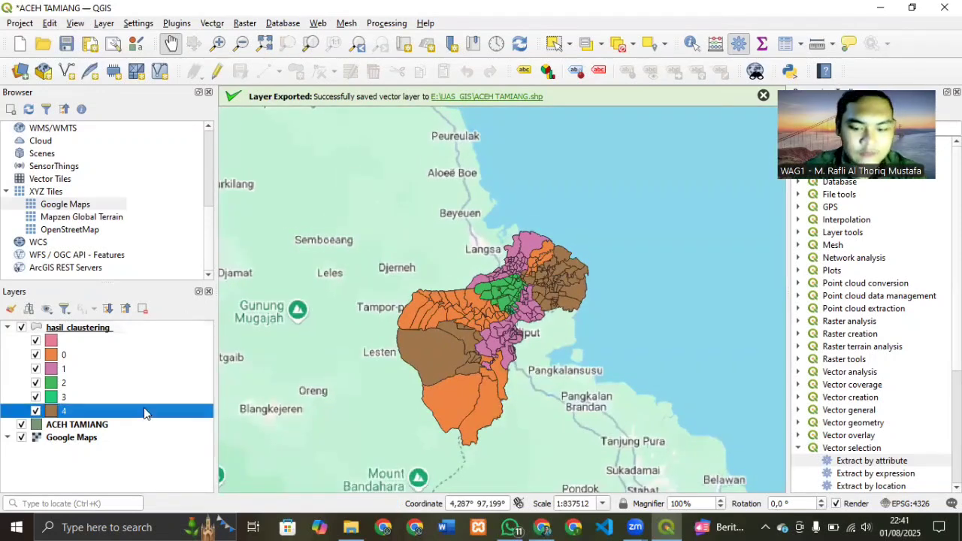
{"action": "left_click", "coordinate": [57, 134]}
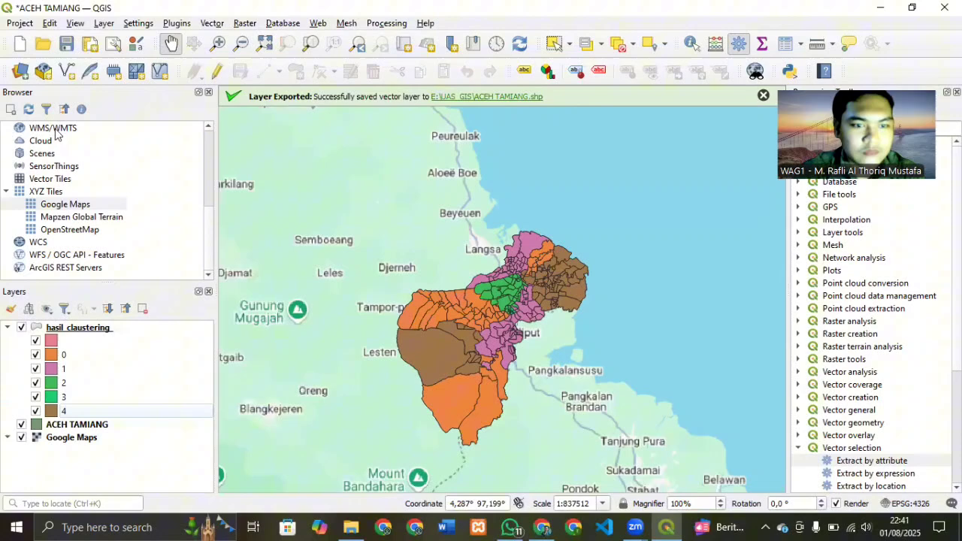
{"action": "left_click", "coordinate": [27, 24]}
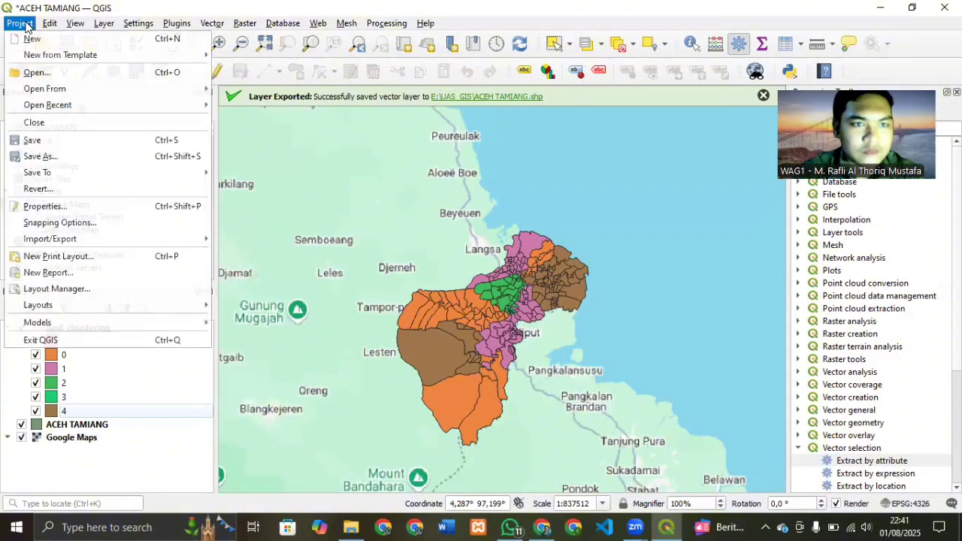
{"action": "left_click", "coordinate": [34, 141]}
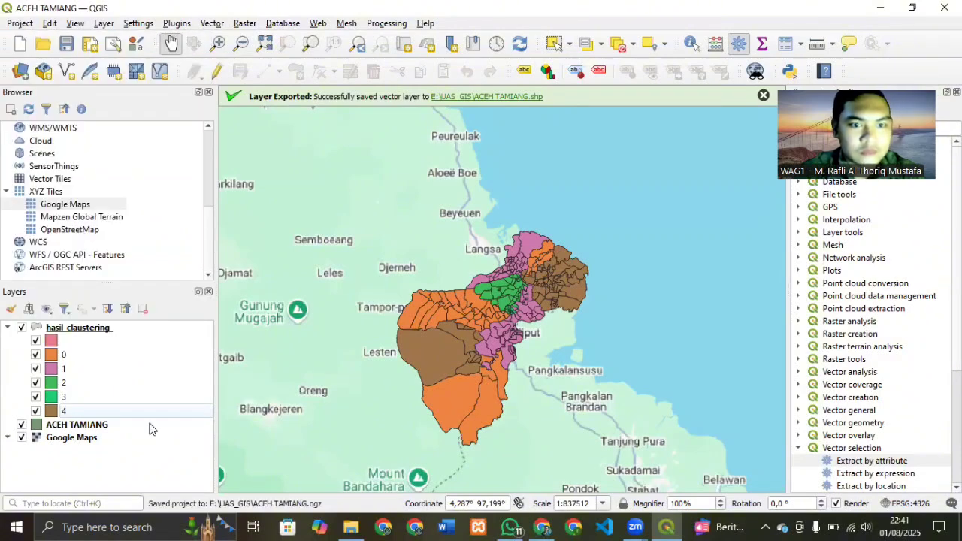